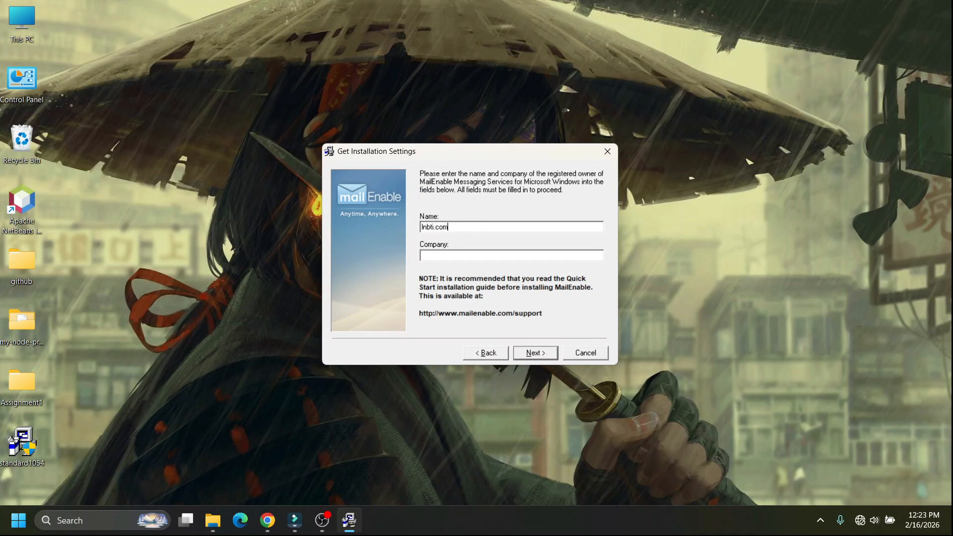
# Proceed through the registration details, licence terms and Mail Enable program group to reach the postoffice setup.
pyautogui.click(543, 354)
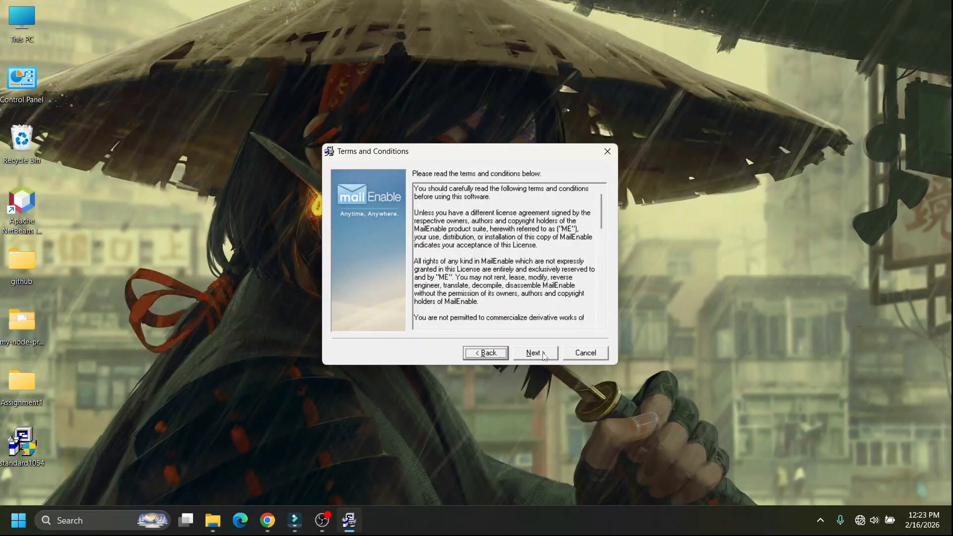
pyautogui.click(543, 353)
pyautogui.click(545, 353)
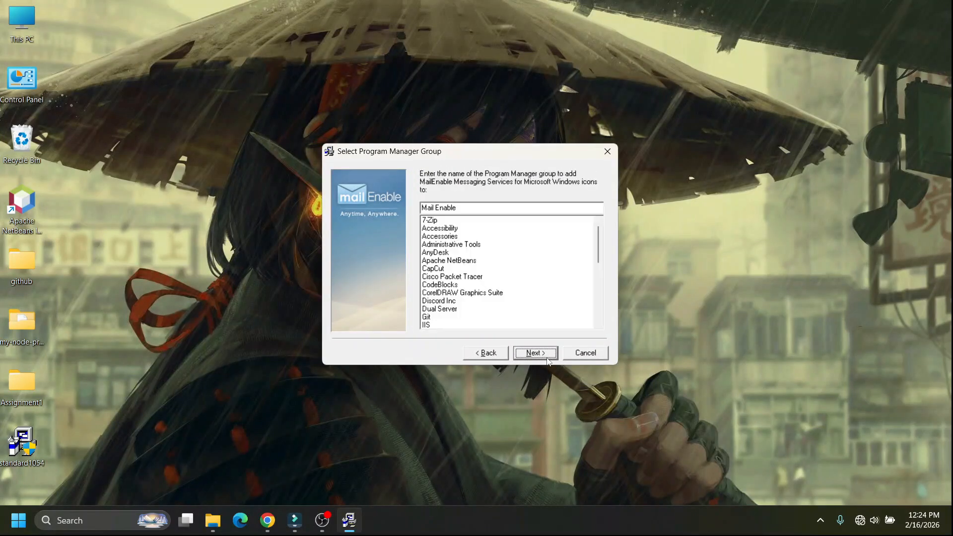
pyautogui.click(545, 353)
pyautogui.click(544, 353)
# Name the postoffice lnbti.com and enter its password.
pyautogui.write('In')
pyautogui.press('Tab')
pyautogui.write('****')
pyautogui.click(544, 353)
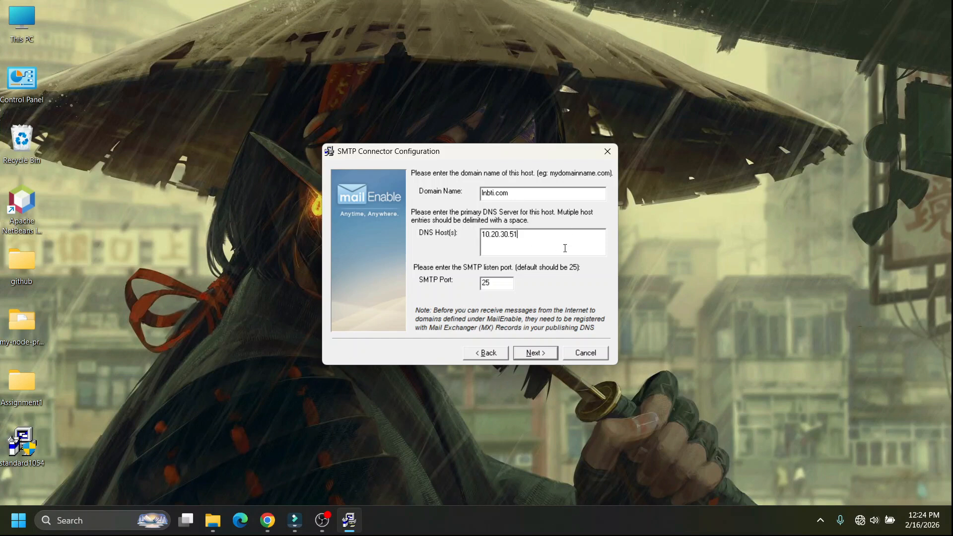
# Configure the SMTP connector with domain lnbti.com, DNS host 10.20.30.51 and port 25, and complete the installation.
pyautogui.click(539, 355)
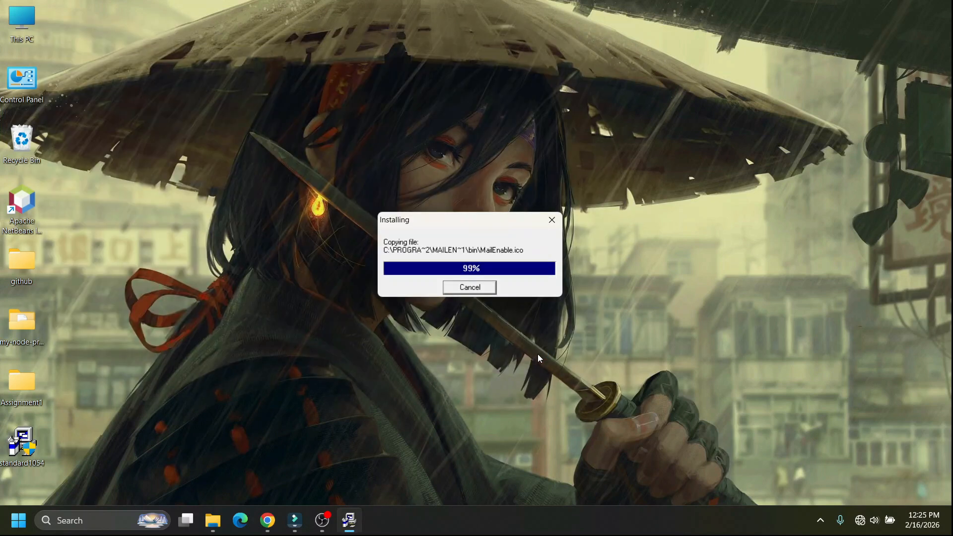
pyautogui.click(529, 353)
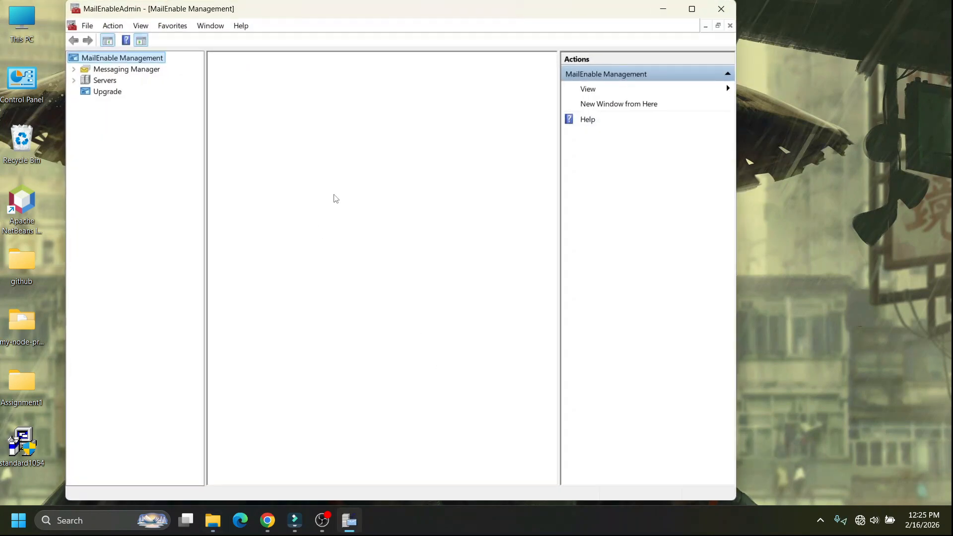
# Maximize the management console and open the mailbox list of the lnbti.com post office.
pyautogui.click(694, 10)
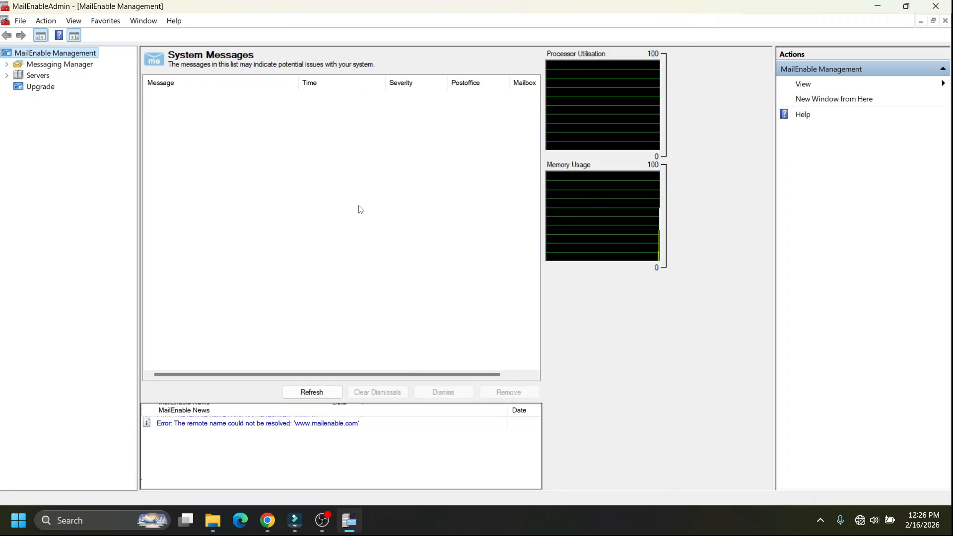
pyautogui.click(7, 64)
pyautogui.click(18, 75)
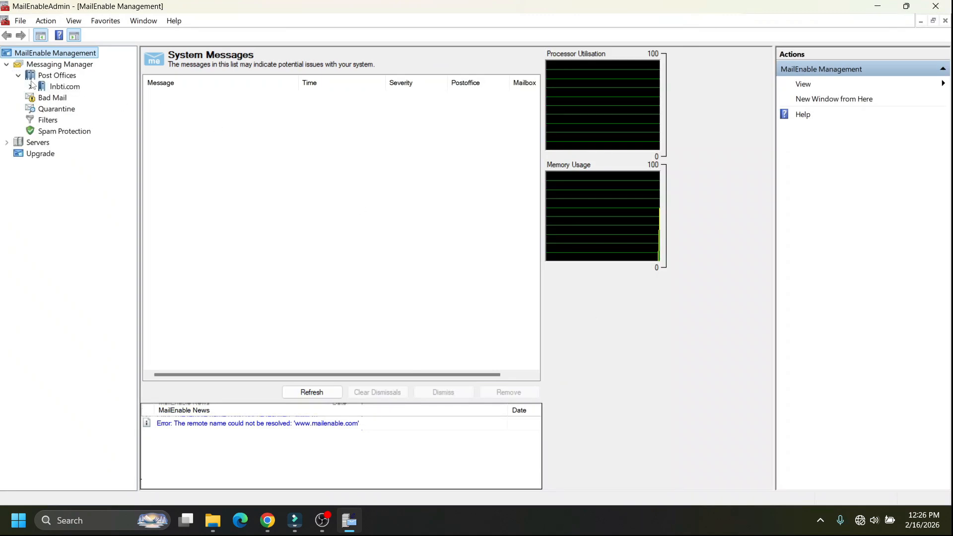
pyautogui.click(30, 86)
pyautogui.click(64, 87)
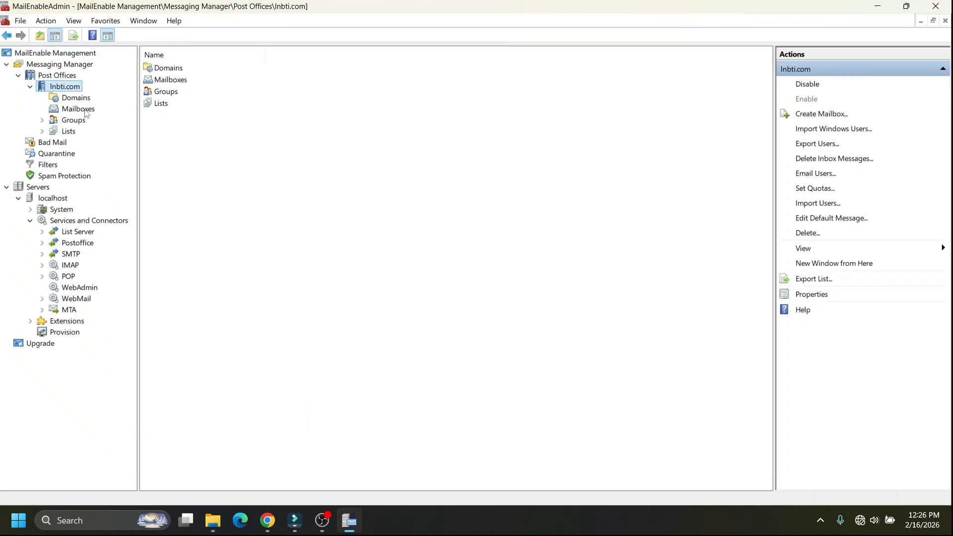
pyautogui.rightClick(76, 113)
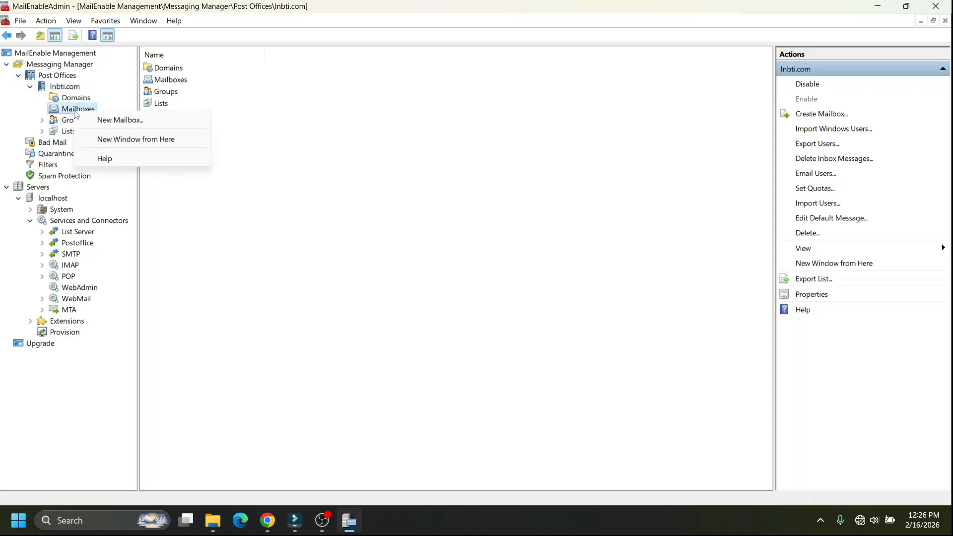
pyautogui.click(75, 113)
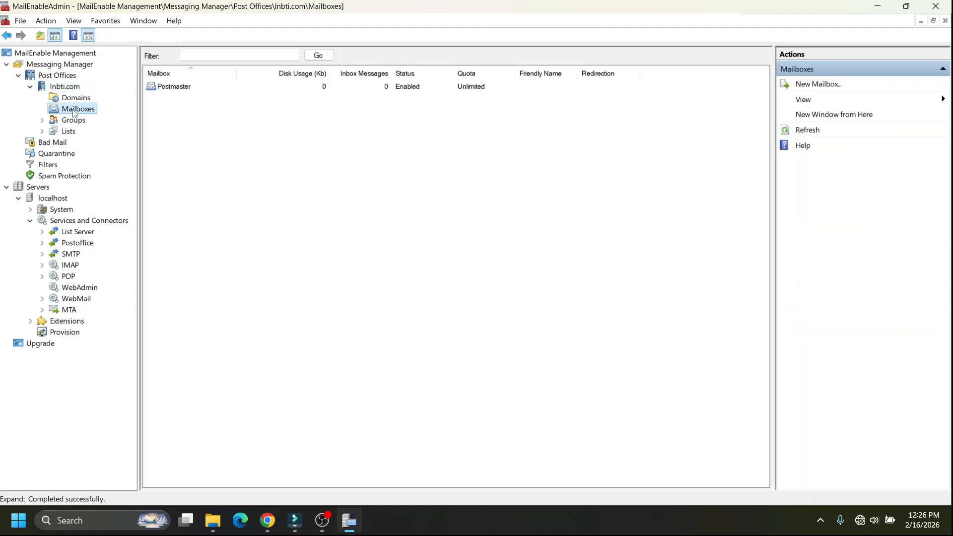
# Create a USER mailbox named client and enter its password.
pyautogui.rightClick(74, 112)
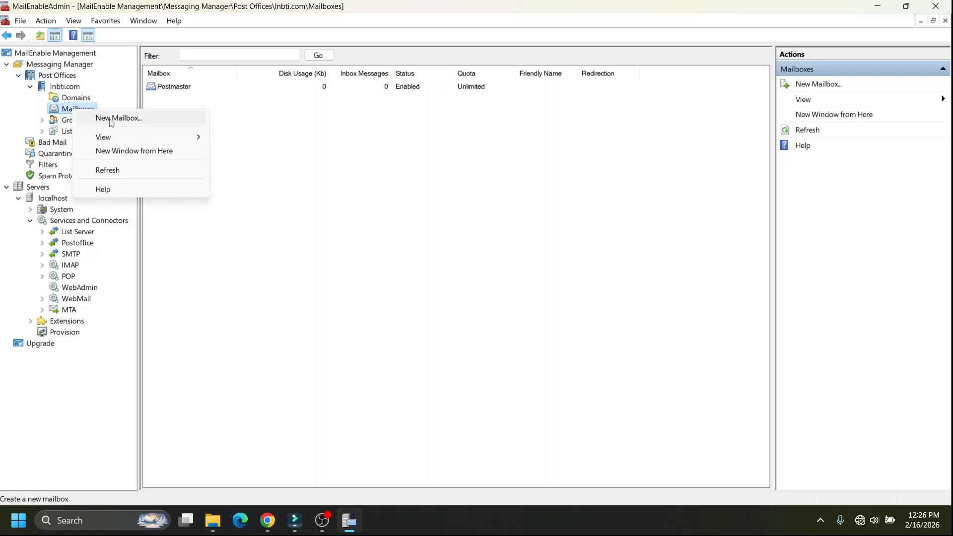
pyautogui.click(110, 119)
pyautogui.write('d')
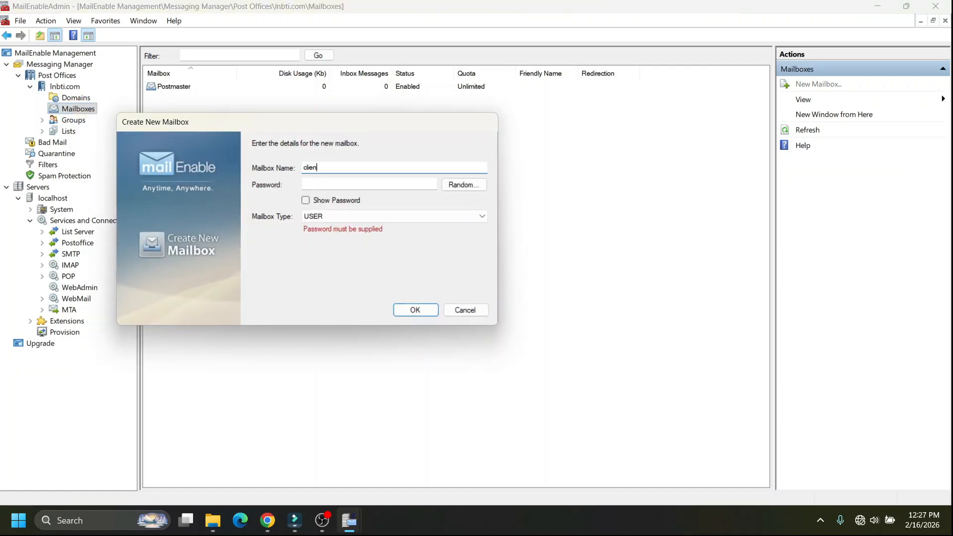
pyautogui.click(320, 182)
pyautogui.write('1')
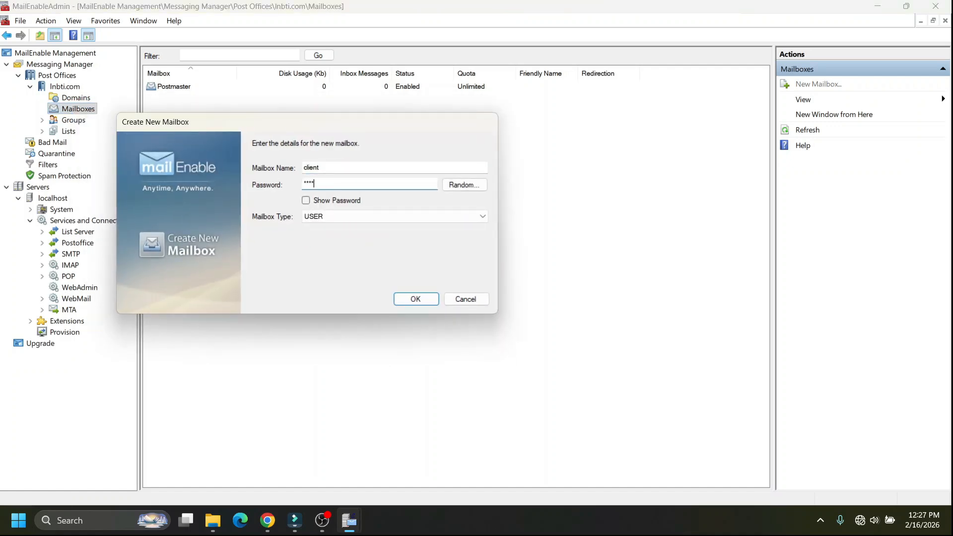
pyautogui.click(415, 298)
# Create a USER mailbox named developer and enter its password.
pyautogui.rightClick(78, 110)
pyautogui.click(122, 116)
pyautogui.write('developer')
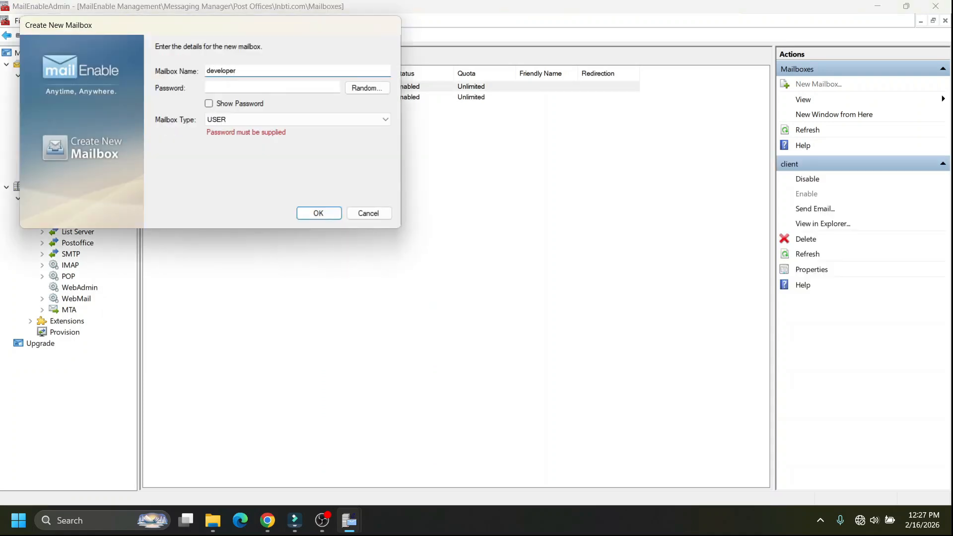
pyautogui.click(240, 87)
pyautogui.write('123')
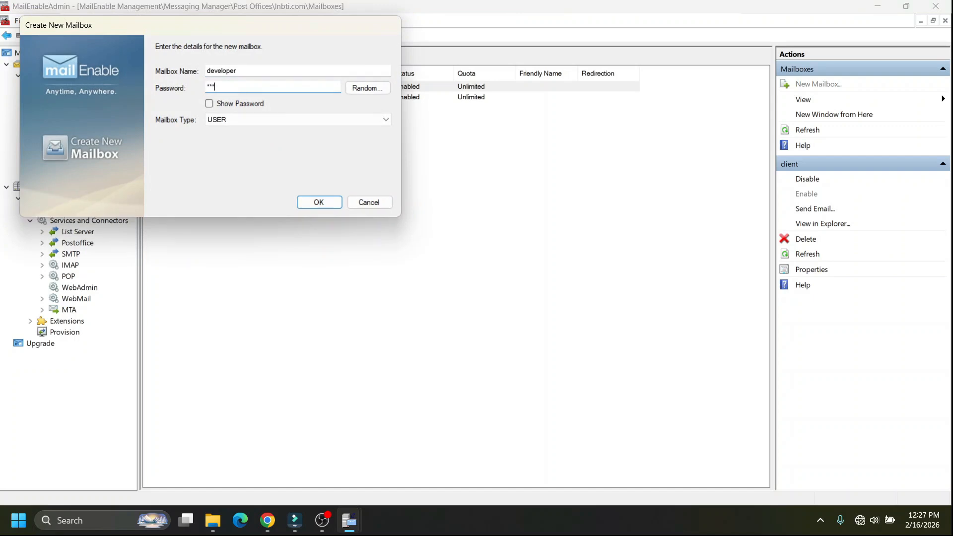
pyautogui.click(314, 202)
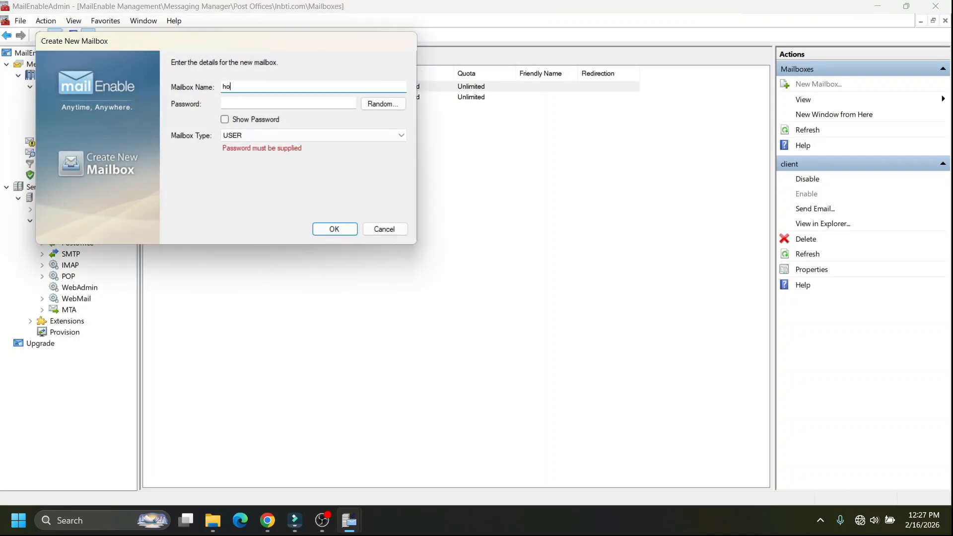
# Create a mailbox whose name starts with "ho" and another named registrar, entering the mailbox password for each.
pyautogui.click(233, 107)
pyautogui.write('12')
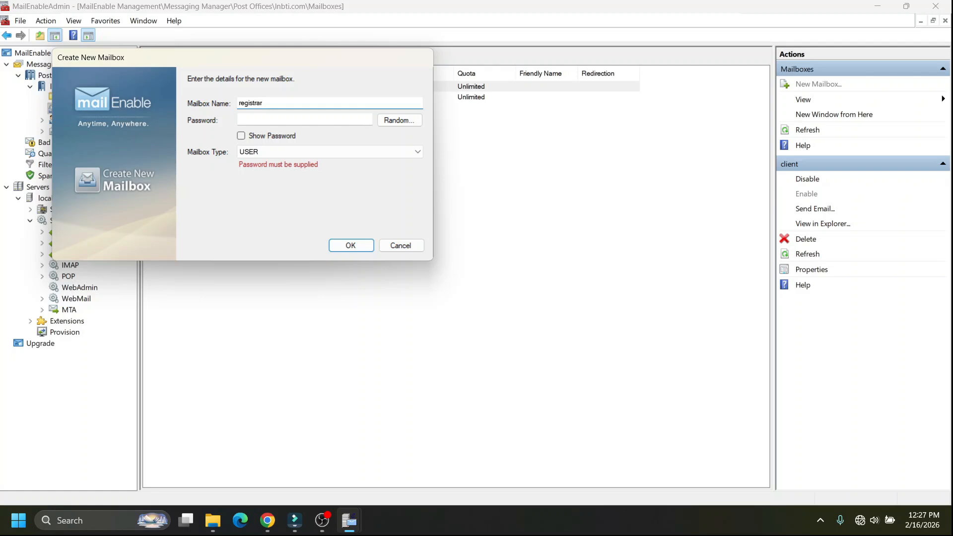
pyautogui.click(271, 120)
pyautogui.write('1234')
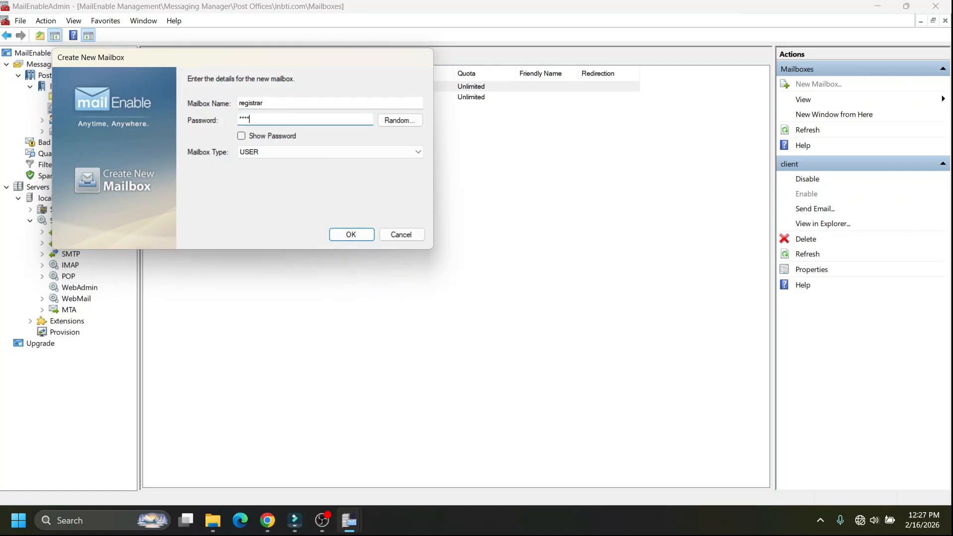
pyautogui.click(351, 234)
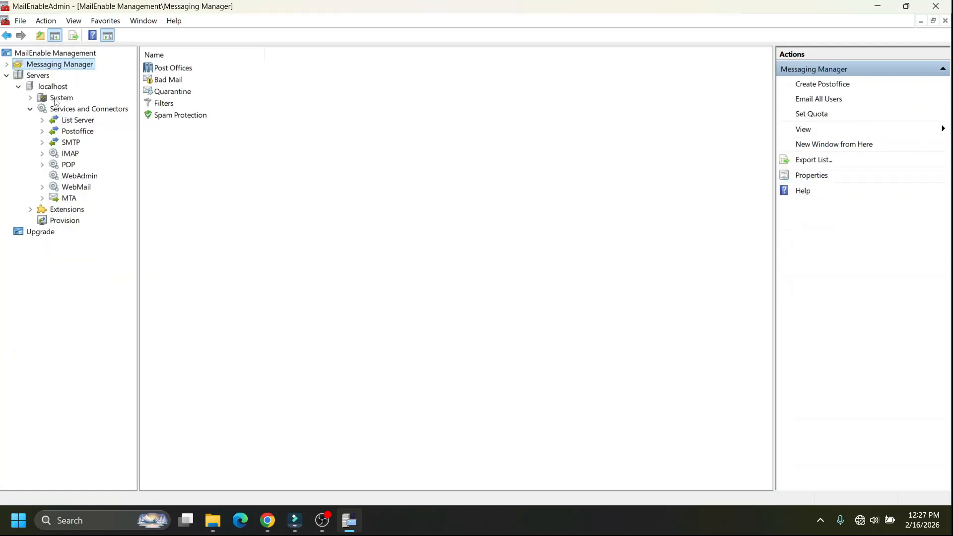
# Examine the WebMail service properties on localhost and the IIS web sites where webmail is installed.
pyautogui.click(39, 89)
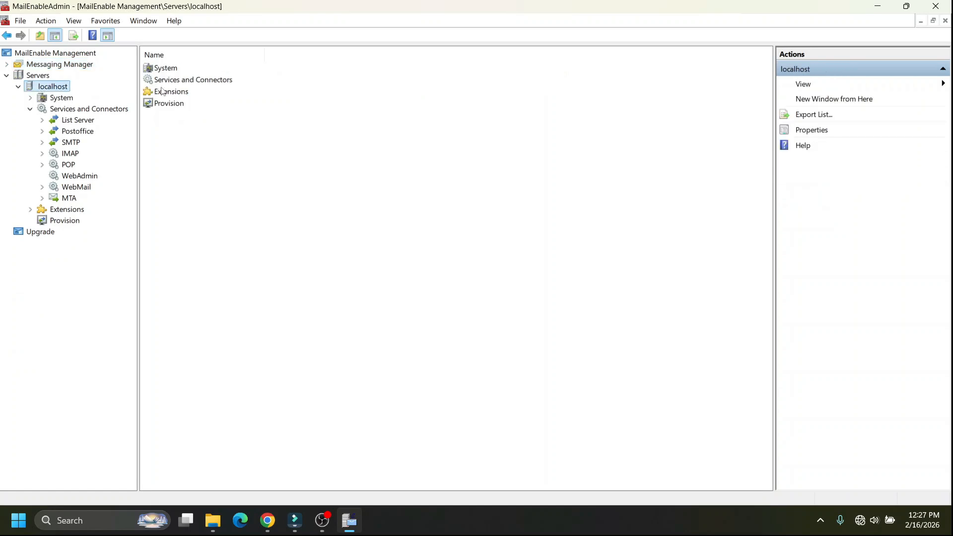
pyautogui.doubleClick(186, 82)
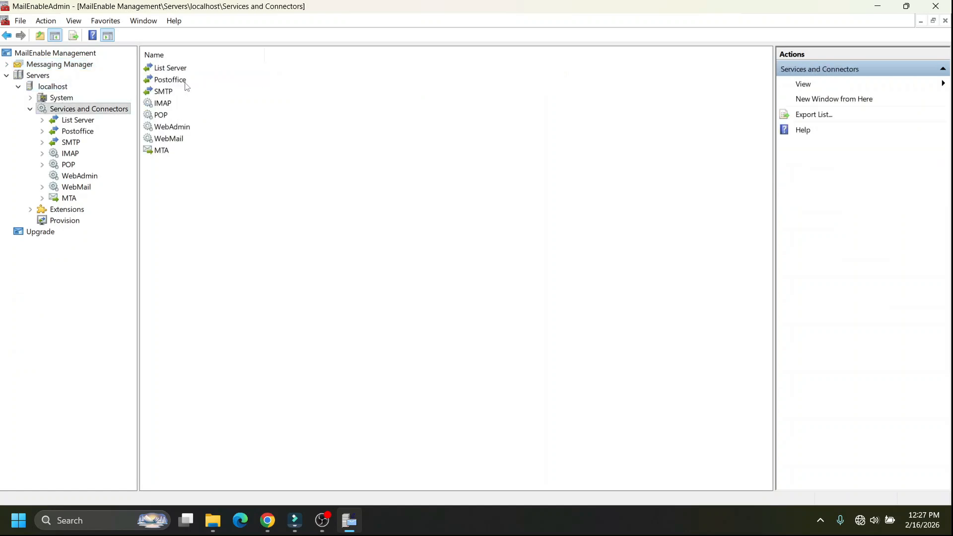
pyautogui.click(169, 140)
pyautogui.rightClick(169, 137)
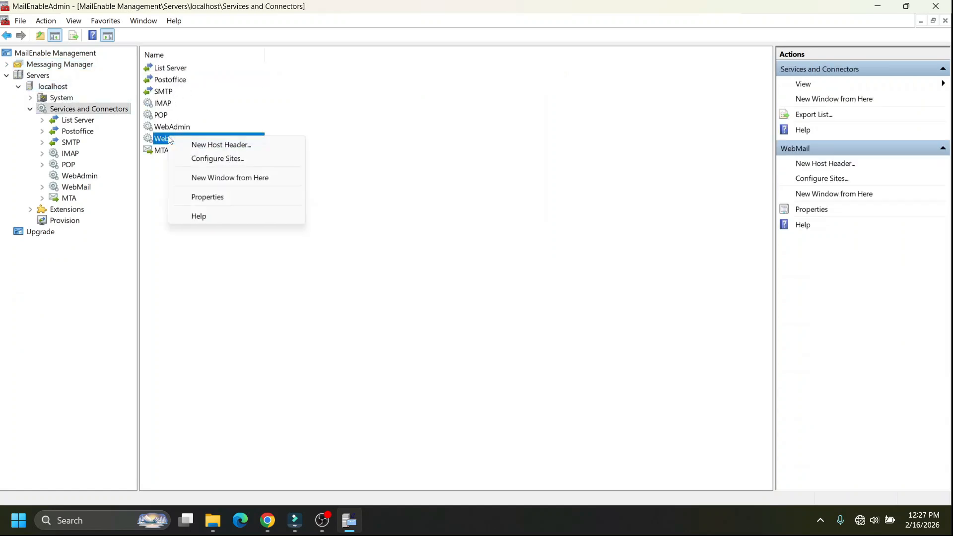
pyautogui.click(229, 201)
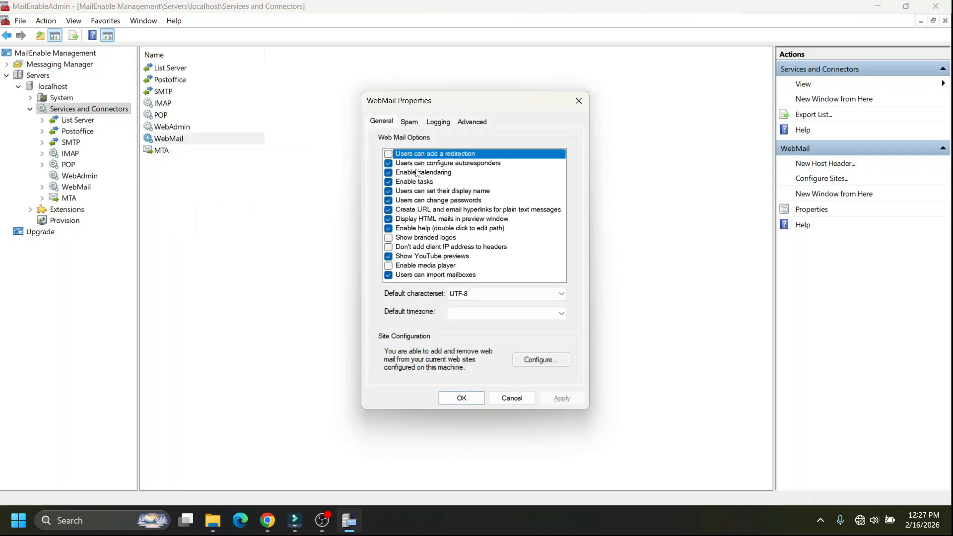
pyautogui.click(548, 361)
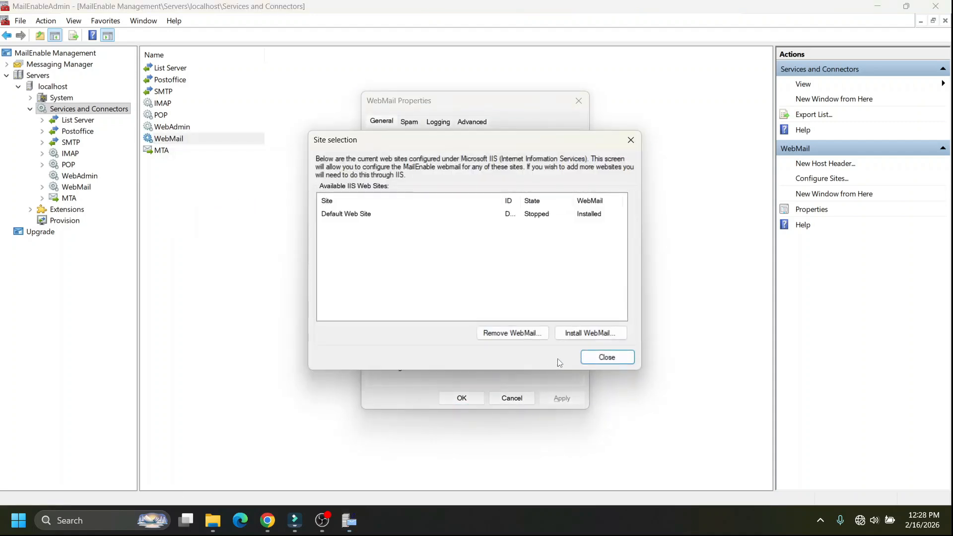
pyautogui.click(609, 362)
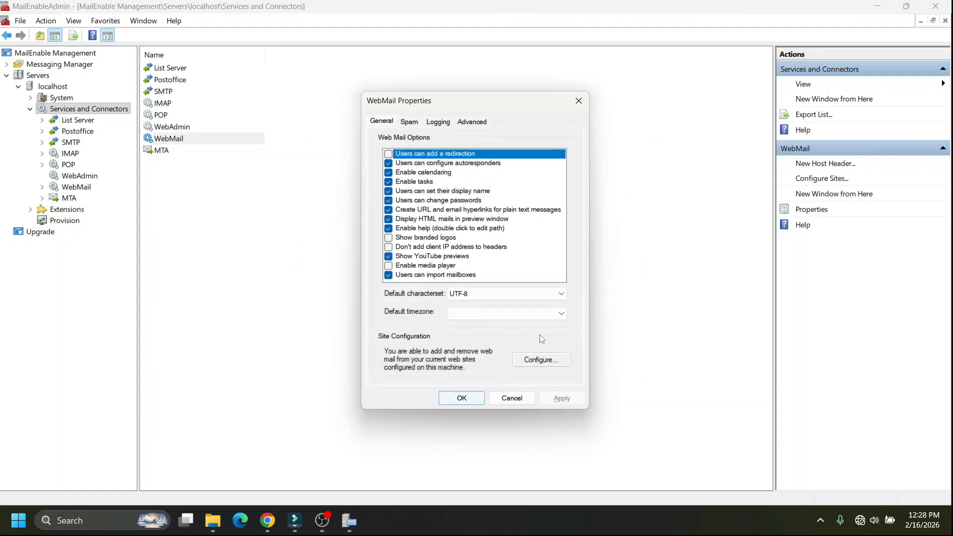
pyautogui.click(461, 398)
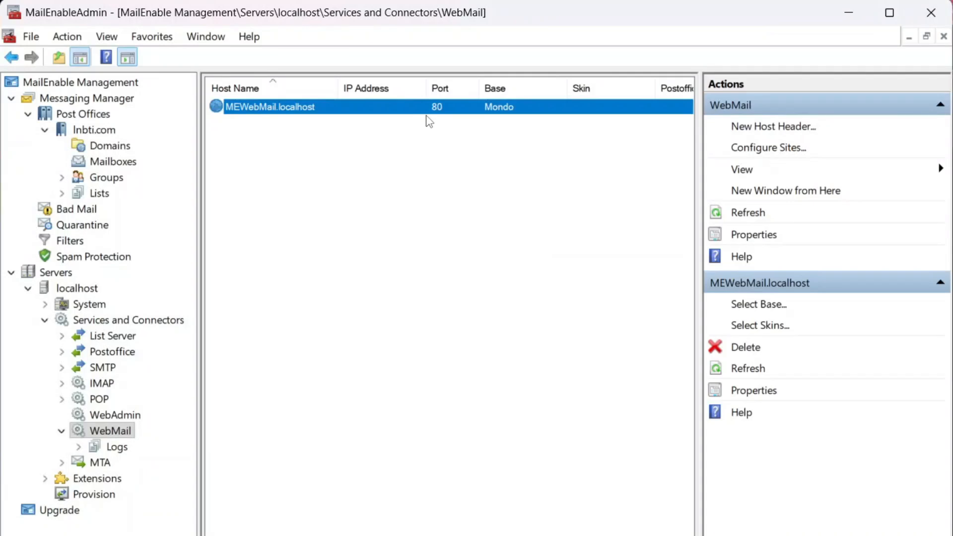
# Open the properties of the MEWebMail.localhost webmail host and set its host name to lnbti.com.
pyautogui.rightClick(428, 120)
pyautogui.click(397, 113)
pyautogui.rightClick(397, 113)
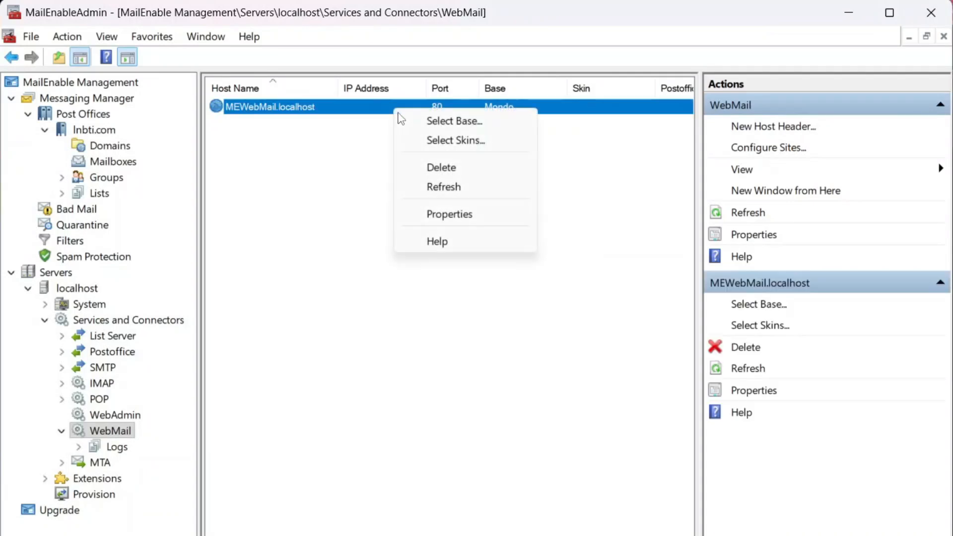
pyautogui.click(448, 220)
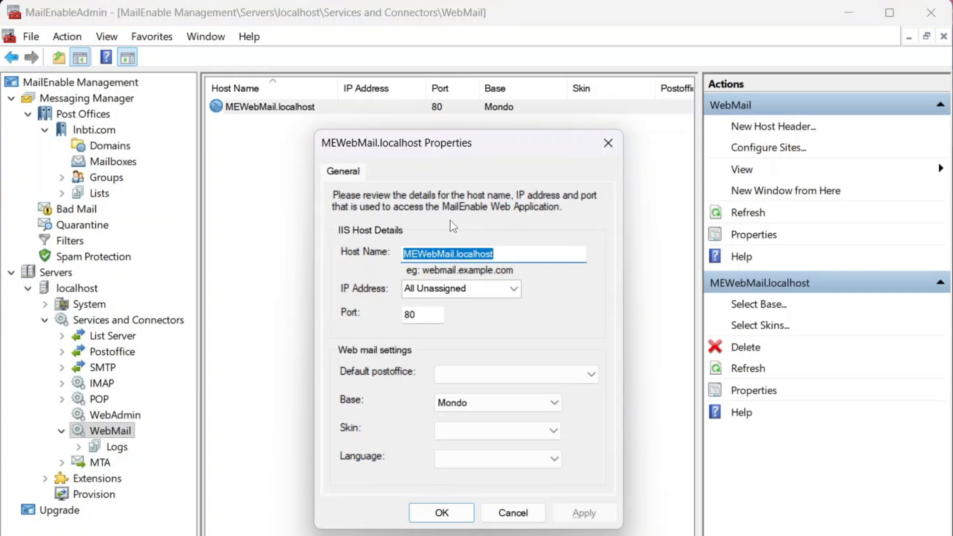
pyautogui.write('Inbti.com')
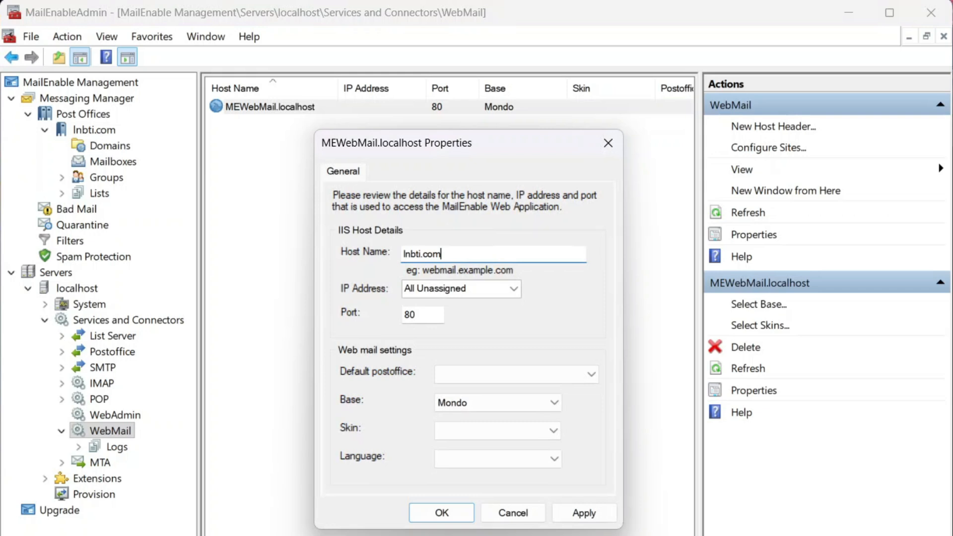
# Set the webmail host's default postoffice to lnbti.com.
pyautogui.click(549, 399)
pyautogui.click(550, 399)
pyautogui.click(591, 375)
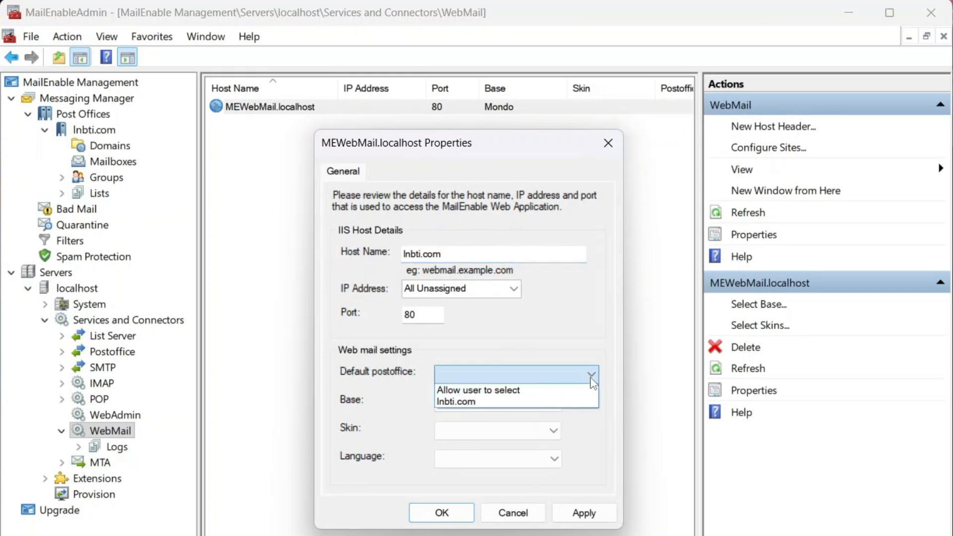
pyautogui.click(551, 403)
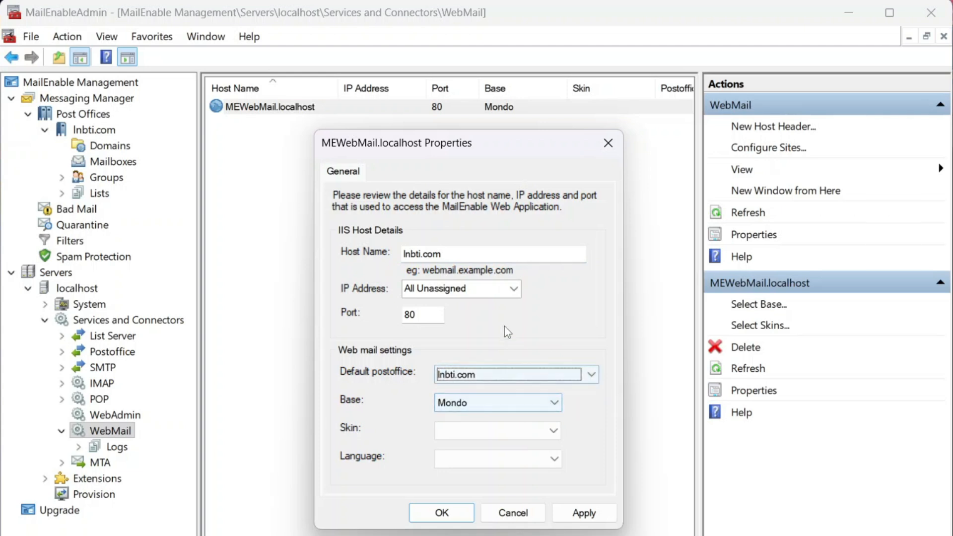
# Change the webmail host name to mail.lnbti.com and apply the host settings.
pyautogui.click(422, 254)
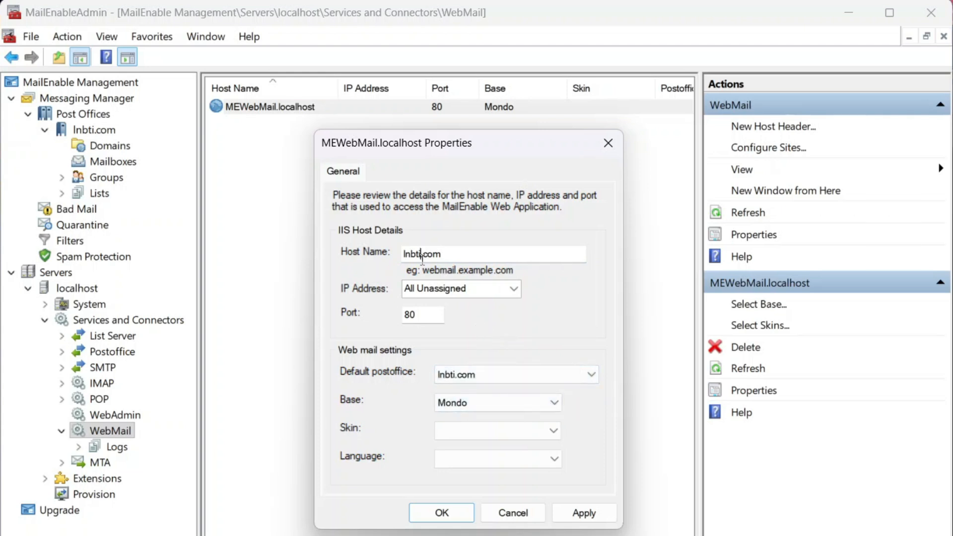
pyautogui.write('ail.')
pyautogui.press('BackSpace')
pyautogui.press('BackSpace')
pyautogui.press('BackSpace')
pyautogui.press('BackSpace')
pyautogui.write('mail.')
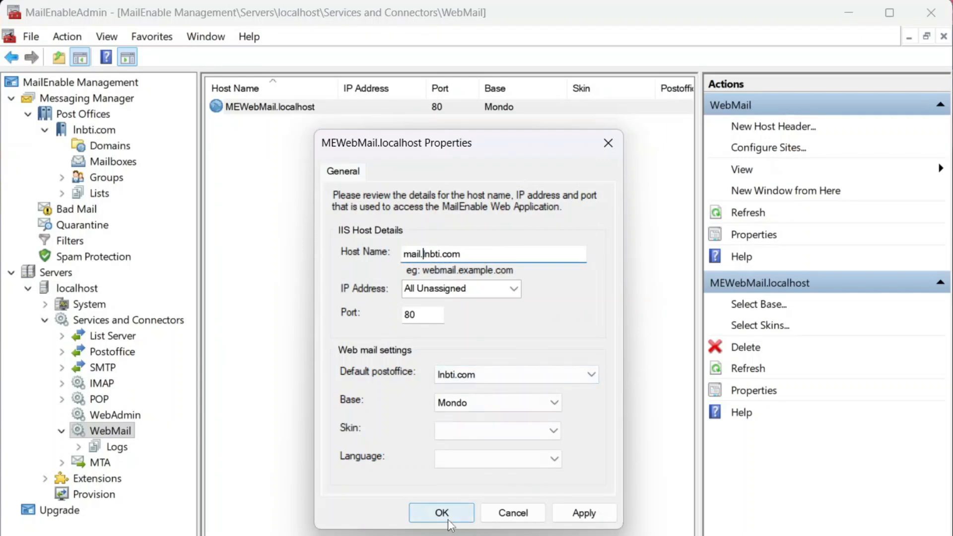
pyautogui.click(603, 511)
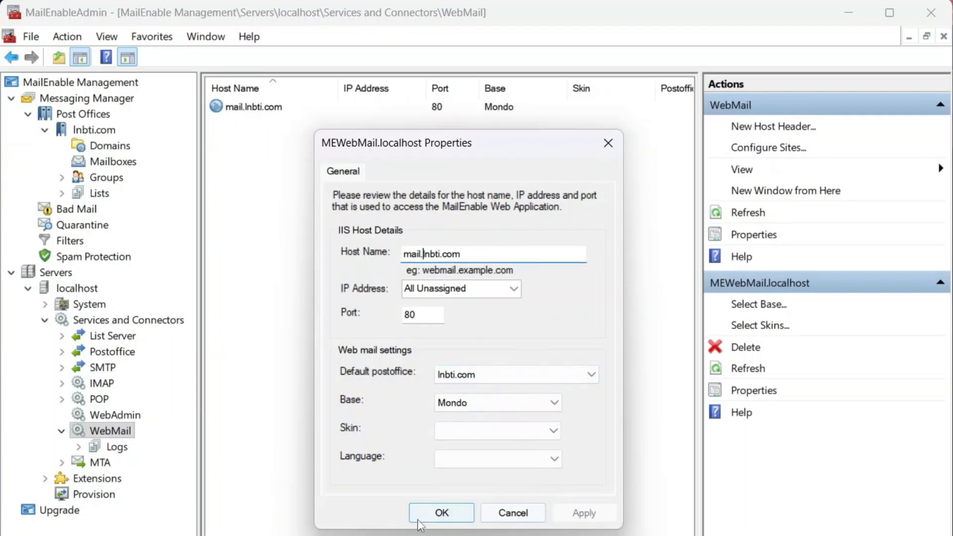
pyautogui.click(414, 517)
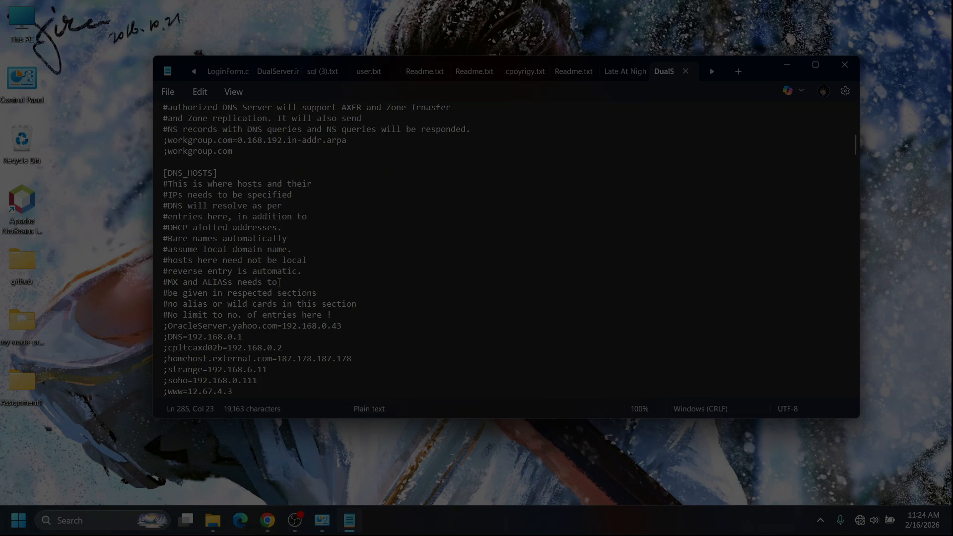
# Add the host entry mail.lnbti.com=10.20.30.52 below lnbti.com in the DNS_HOSTS section and save the DualServer file.
pyautogui.scroll(-2, 271, 349)
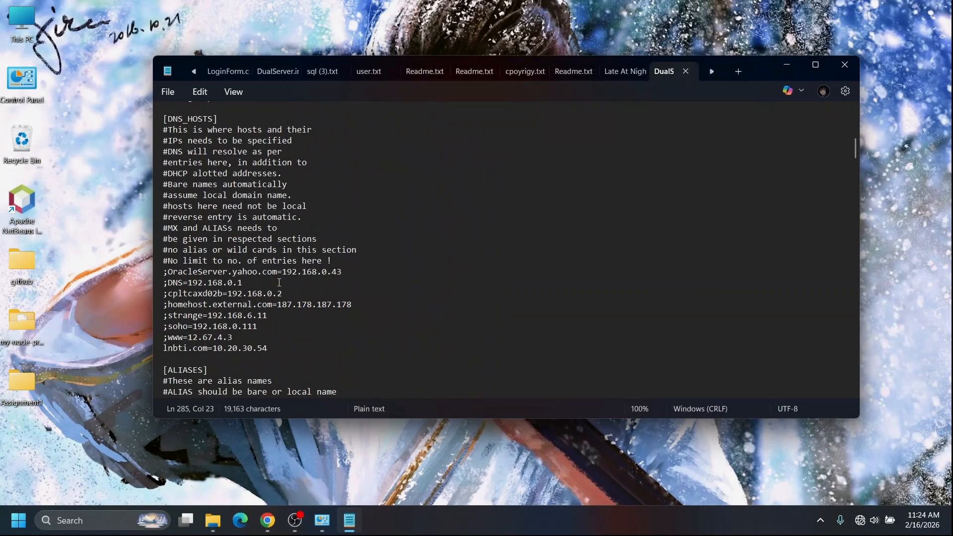
pyautogui.click(272, 349)
pyautogui.press('Return')
pyautogui.write('m')
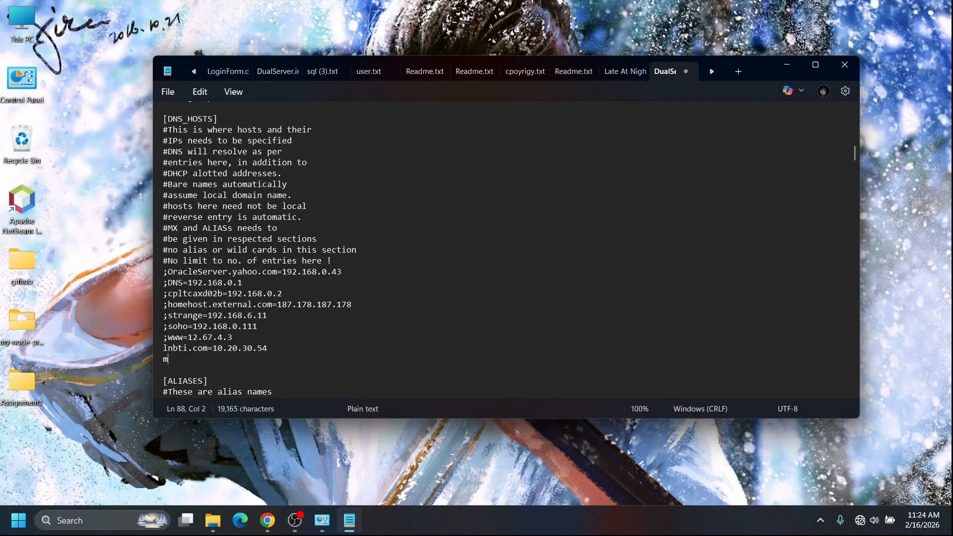
pyautogui.write('ail.lnbti.co')
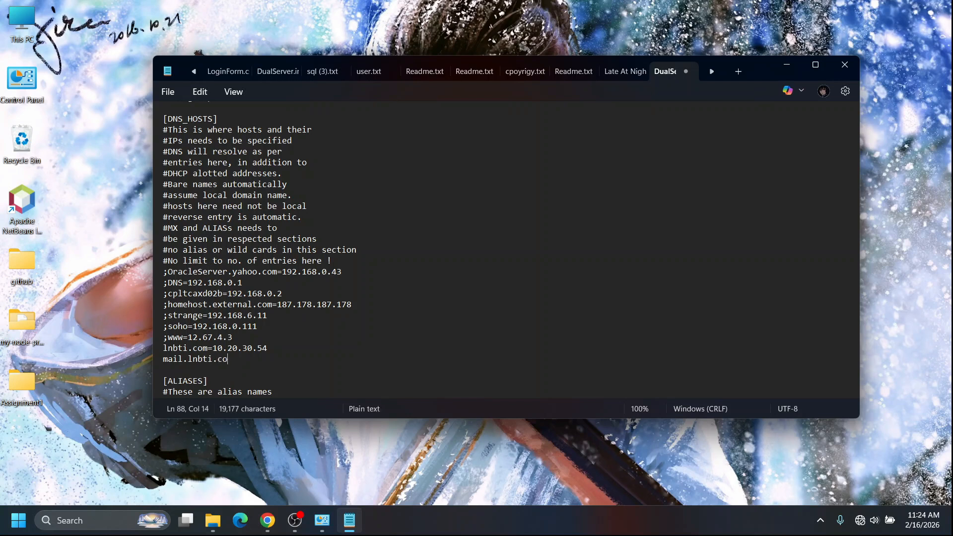
pyautogui.write('m=10.20.30.52')
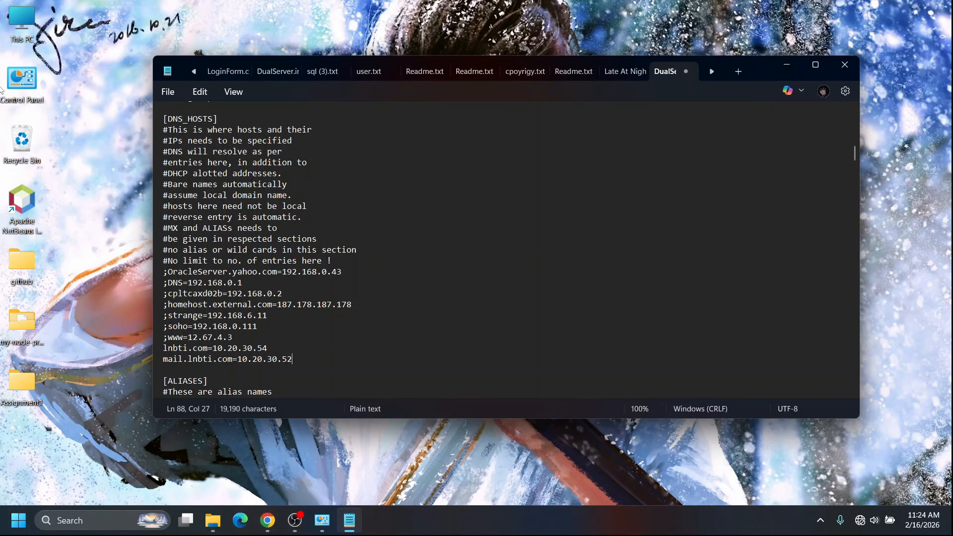
pyautogui.click(168, 91)
pyautogui.click(182, 212)
# Switch to Windows Services and start the Dual DHCP DNS Service from its properties.
pyautogui.click(78, 519)
pyautogui.write('ser')
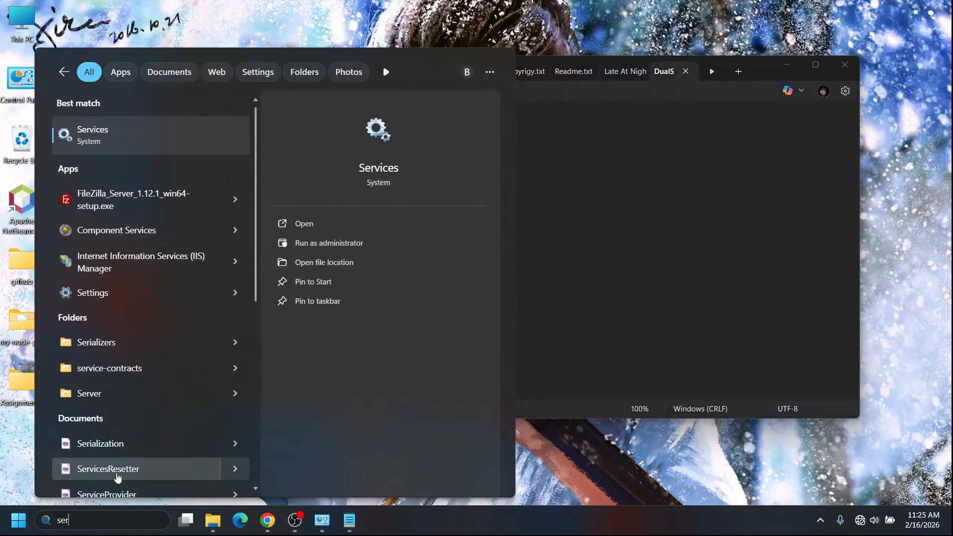
pyautogui.click(171, 144)
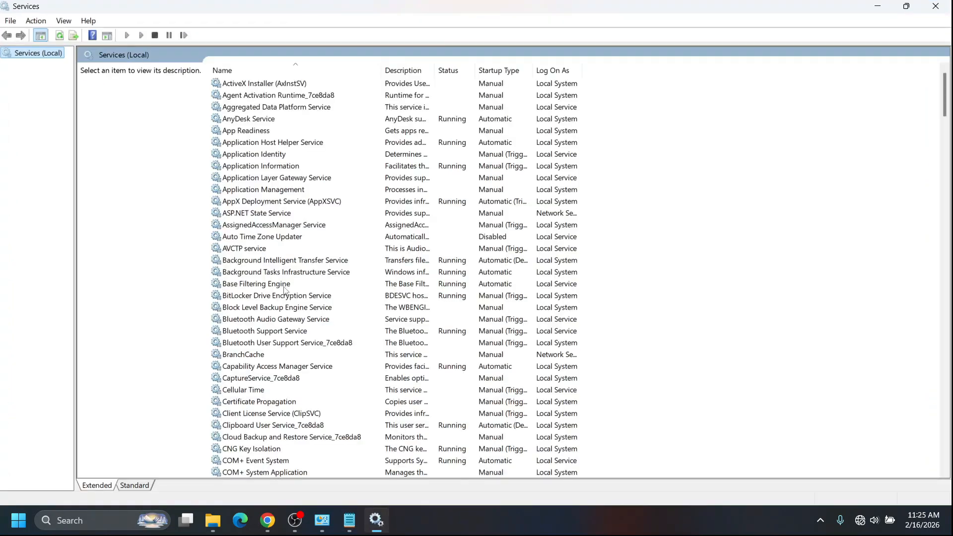
pyautogui.scroll(-18, 285, 290)
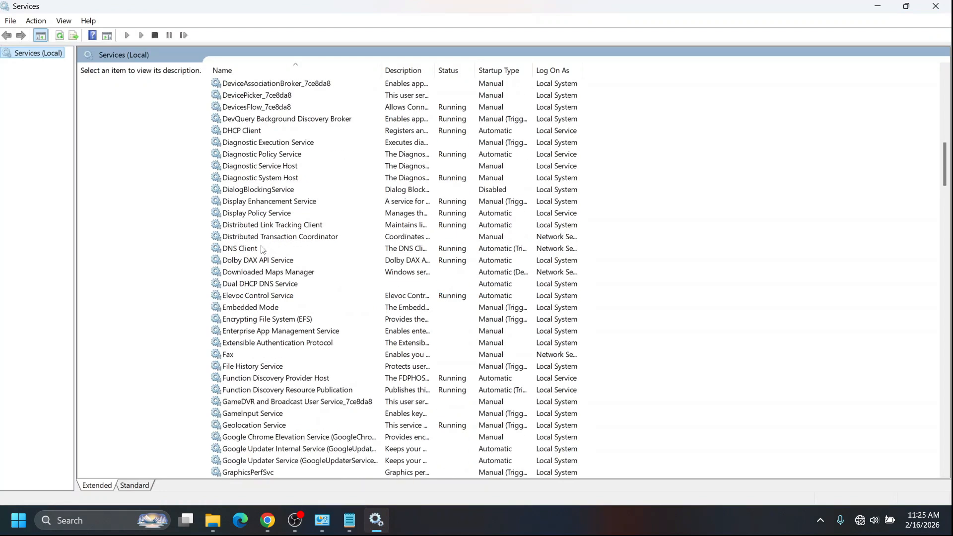
pyautogui.click(252, 286)
pyautogui.rightClick(254, 284)
pyautogui.click(287, 403)
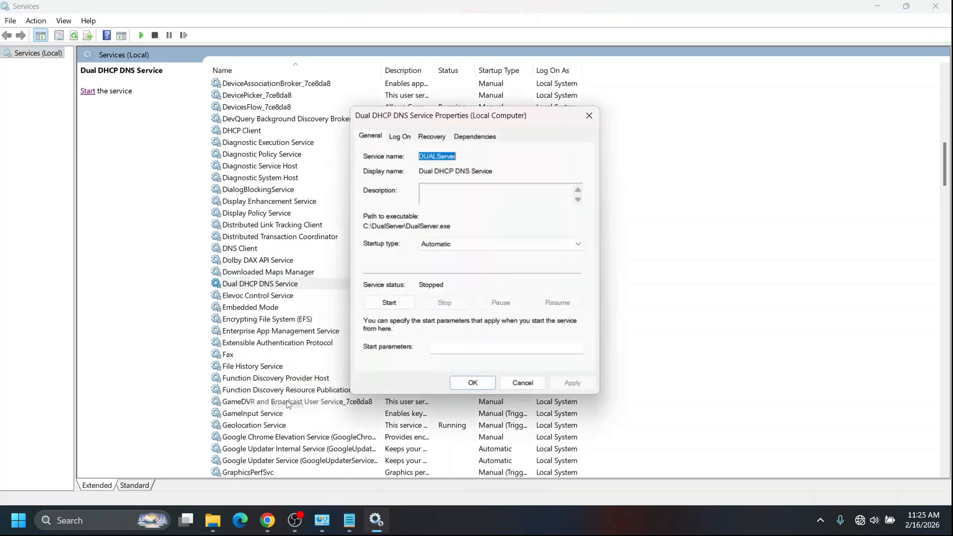
pyautogui.click(390, 303)
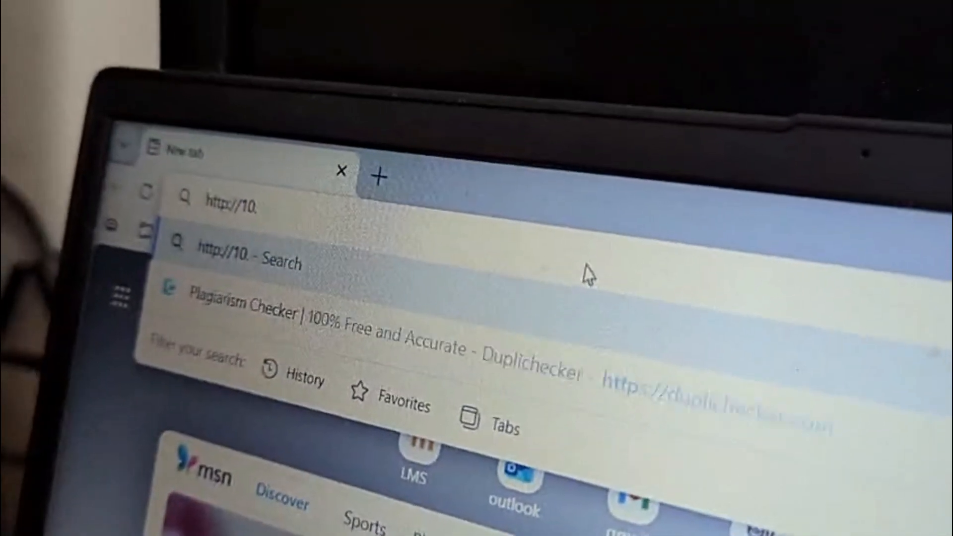
pyautogui.write('.20')
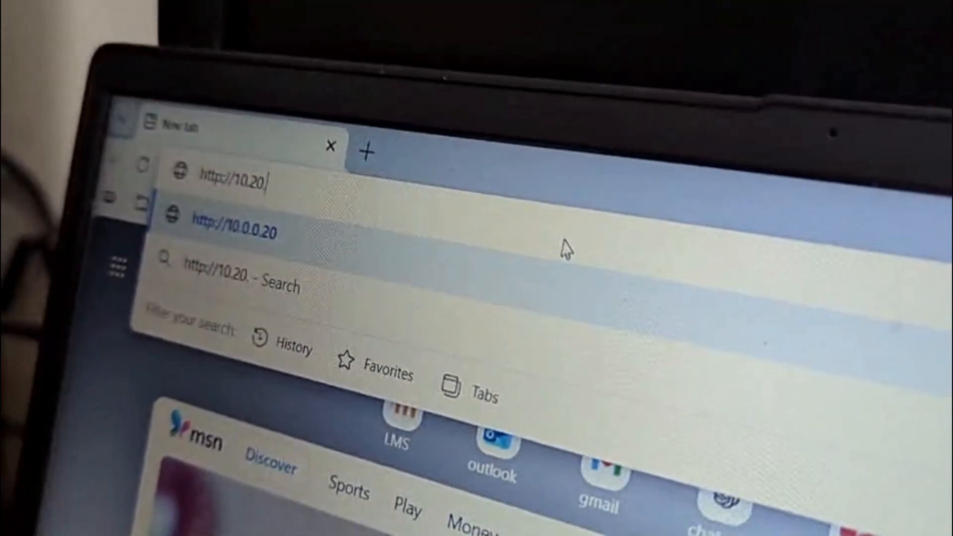
pyautogui.write('.30.')
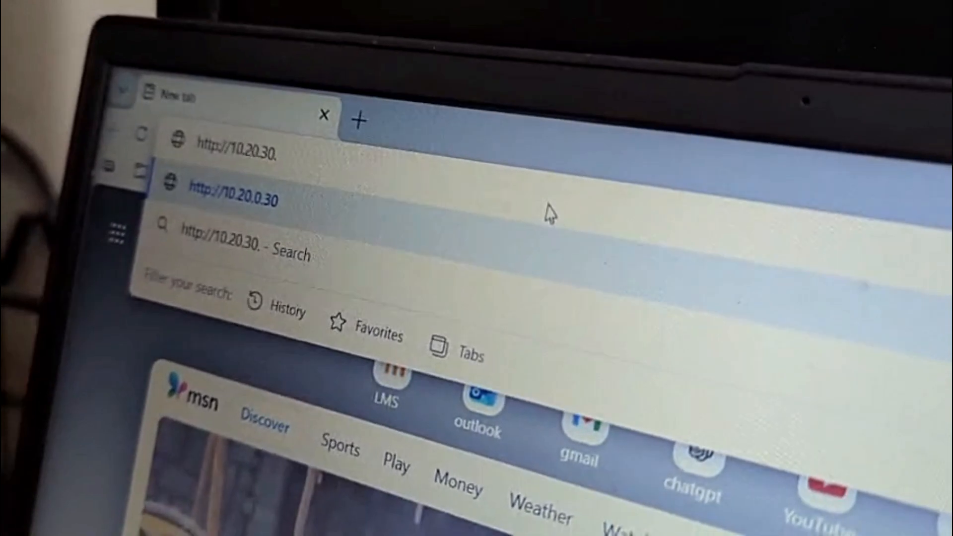
pyautogui.write('52')
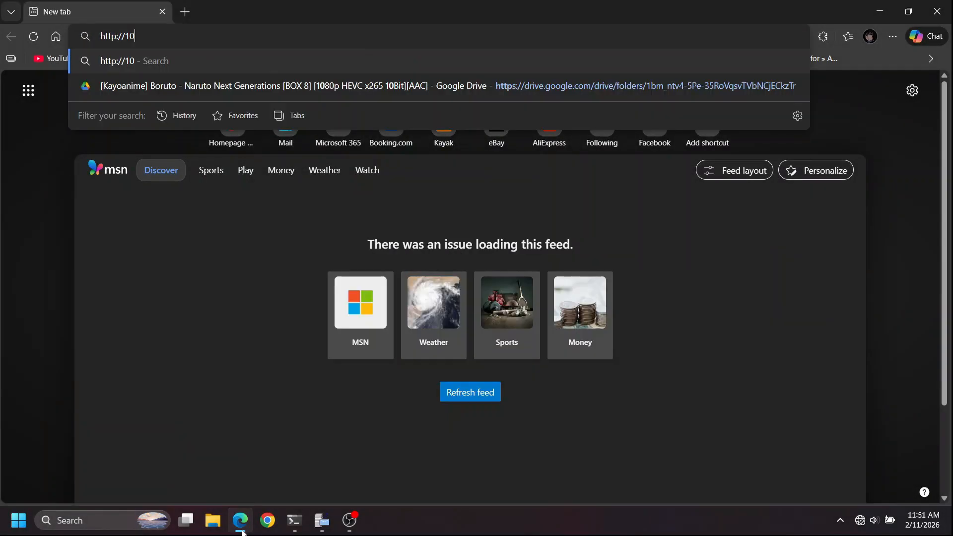
pyautogui.write('.52')
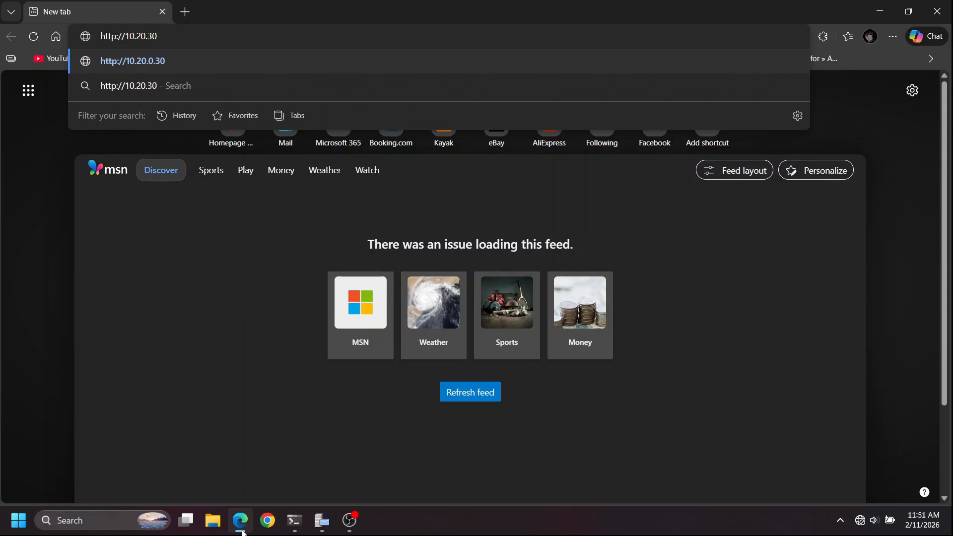
pyautogui.write('/mewebmail')
pyautogui.press('Return')
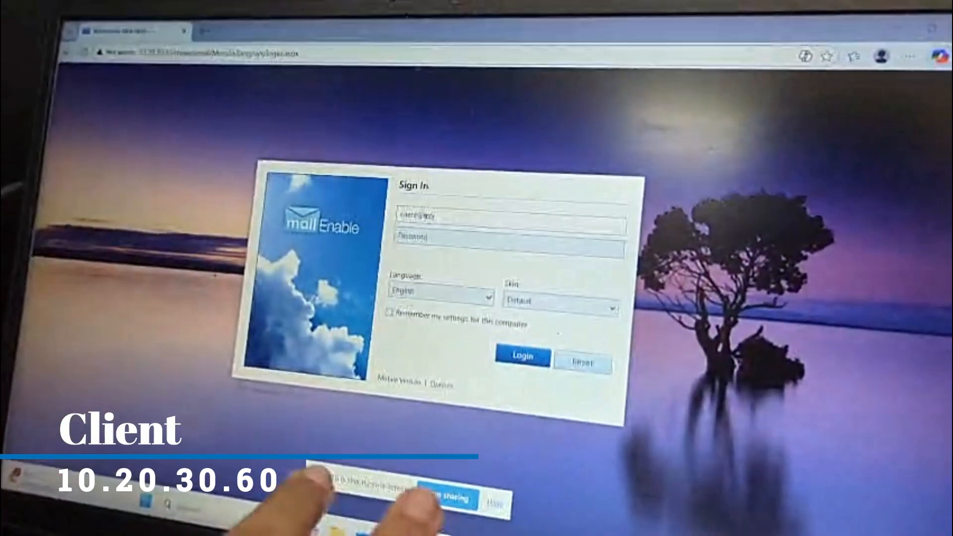
# Sign in to webmail with the client mailbox's e-mail address and password, remembering the settings for this computer.
pyautogui.click(411, 213)
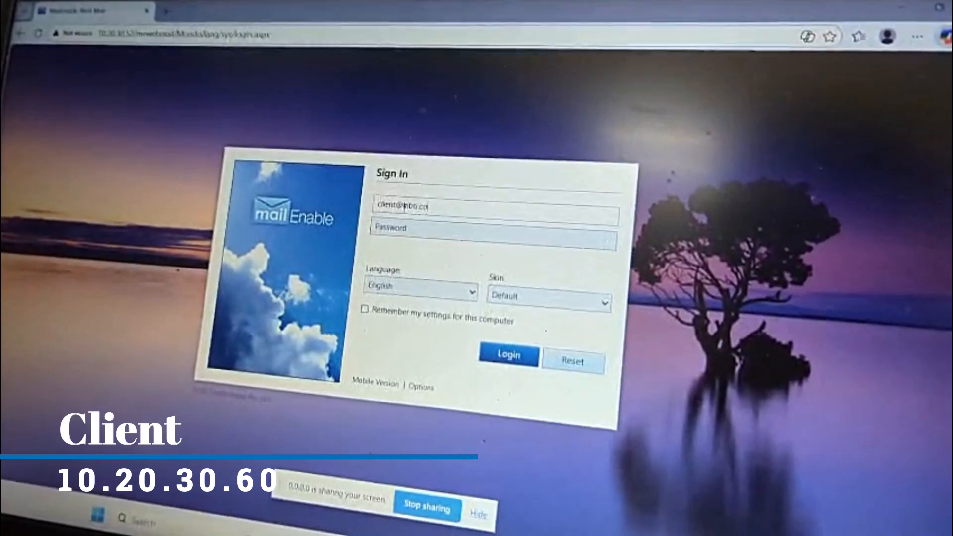
pyautogui.click(416, 222)
pyautogui.write('****')
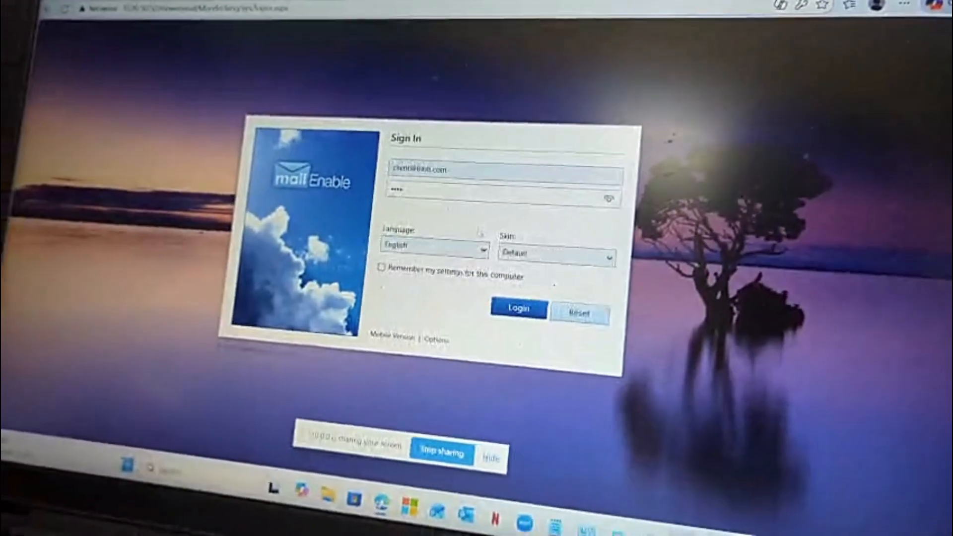
pyautogui.click(398, 261)
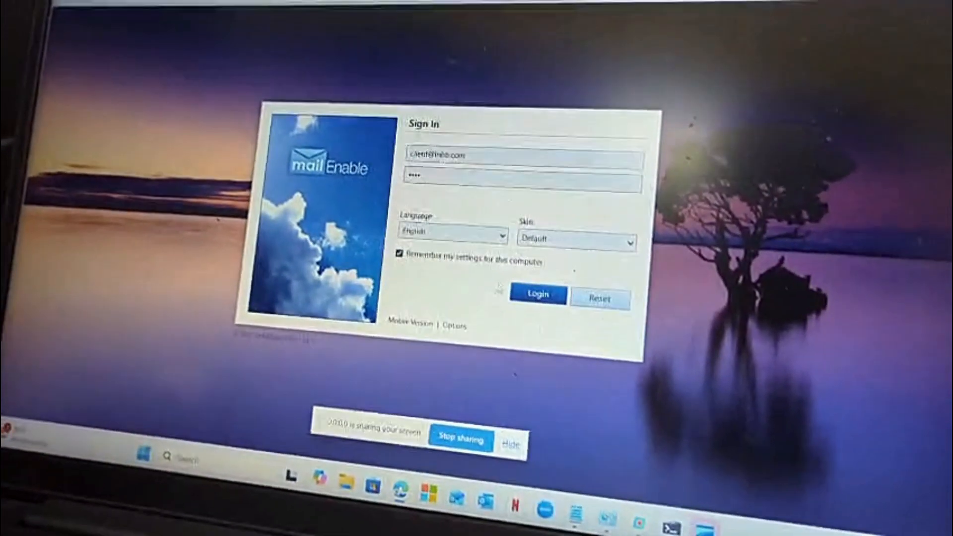
pyautogui.click(523, 302)
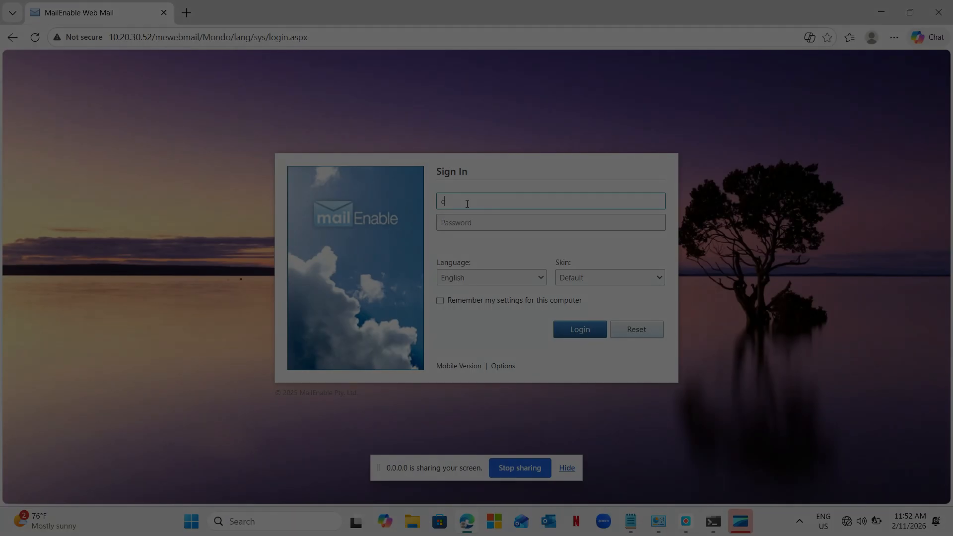
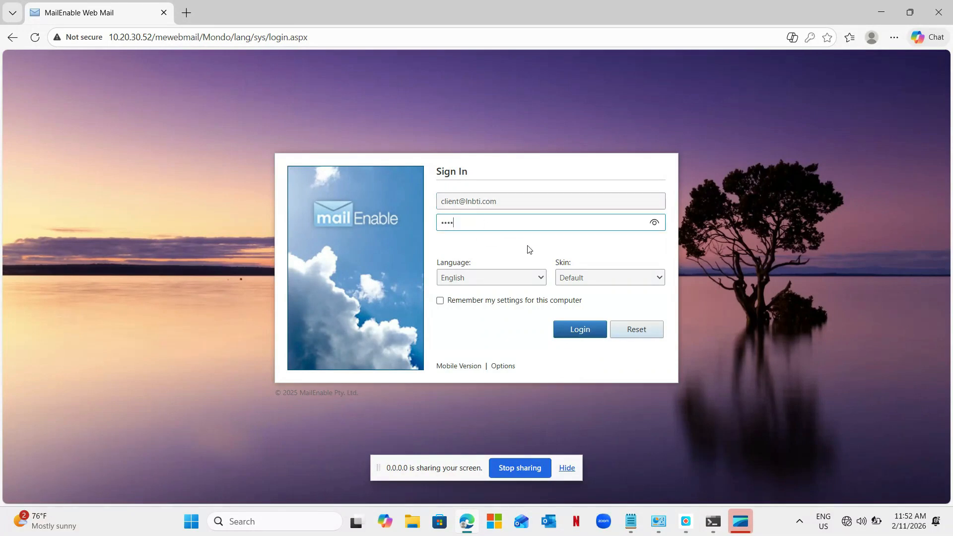
# Enter the client mailbox's e-mail address and password on the sign-in form and log in to webmail.
pyautogui.click(572, 330)
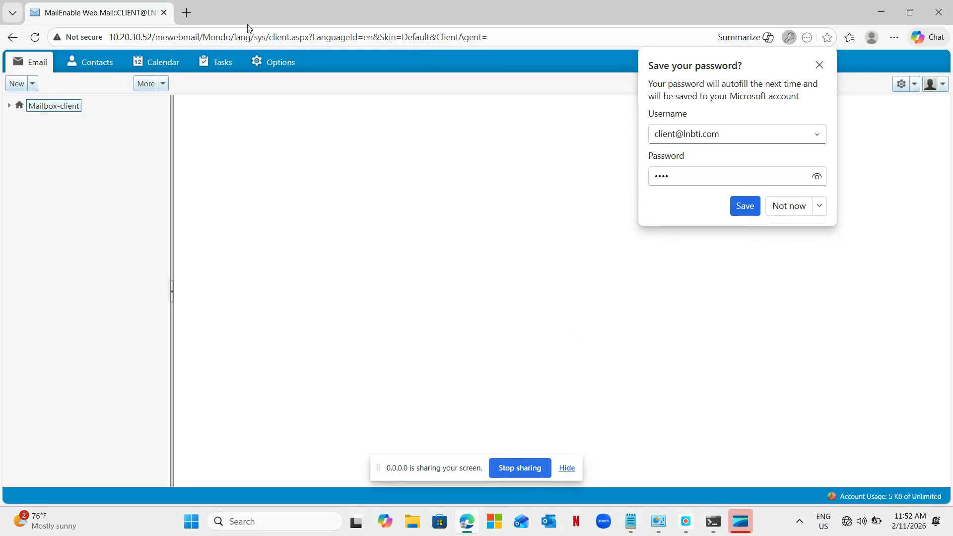
# Create a new e-mail to the developer mailbox with the subject "test", declining the browser's offer to save the password.
pyautogui.click(33, 83)
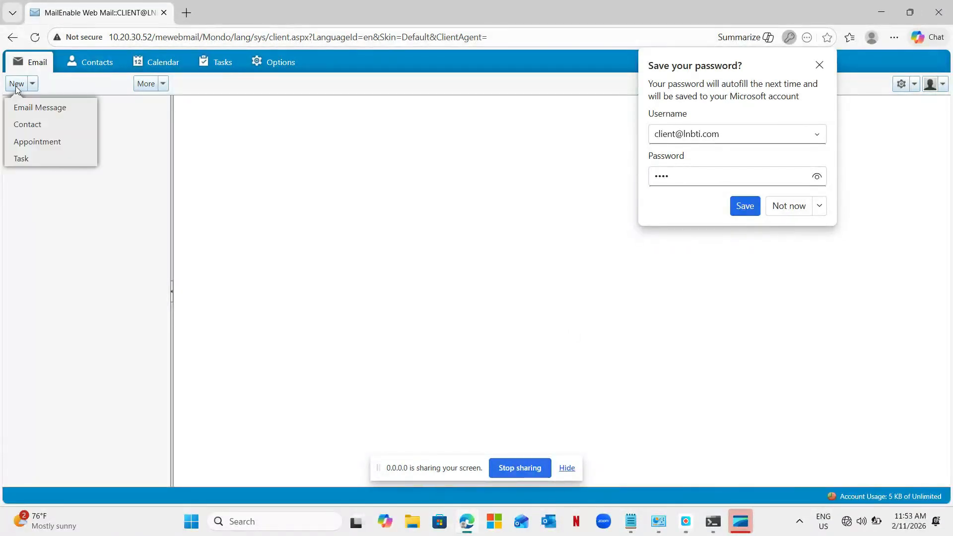
pyautogui.click(29, 108)
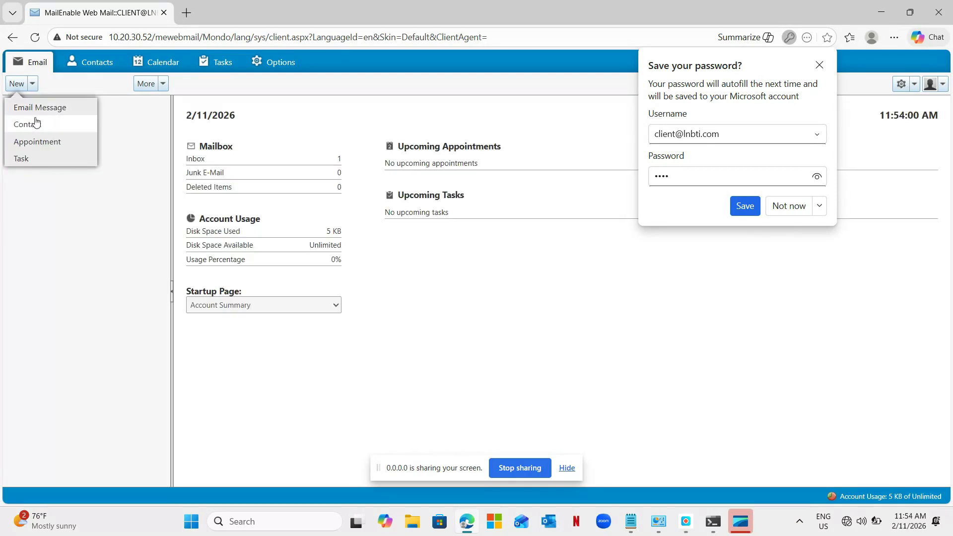
pyautogui.click(770, 207)
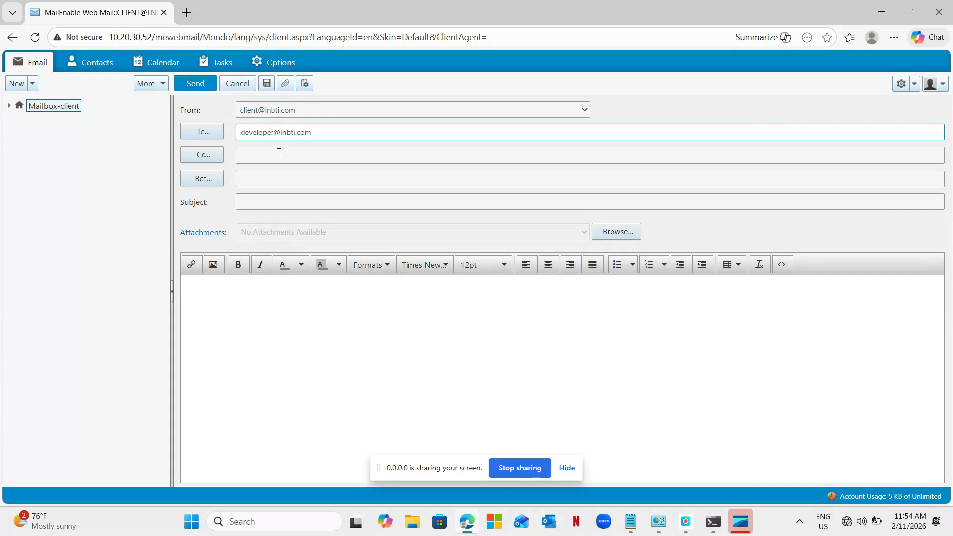
pyautogui.click(262, 202)
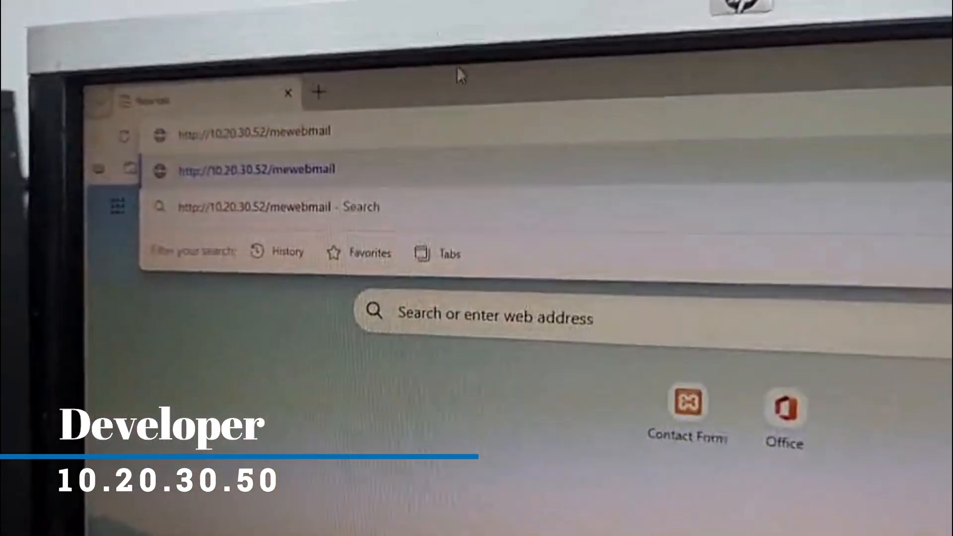
pyautogui.press('Return')
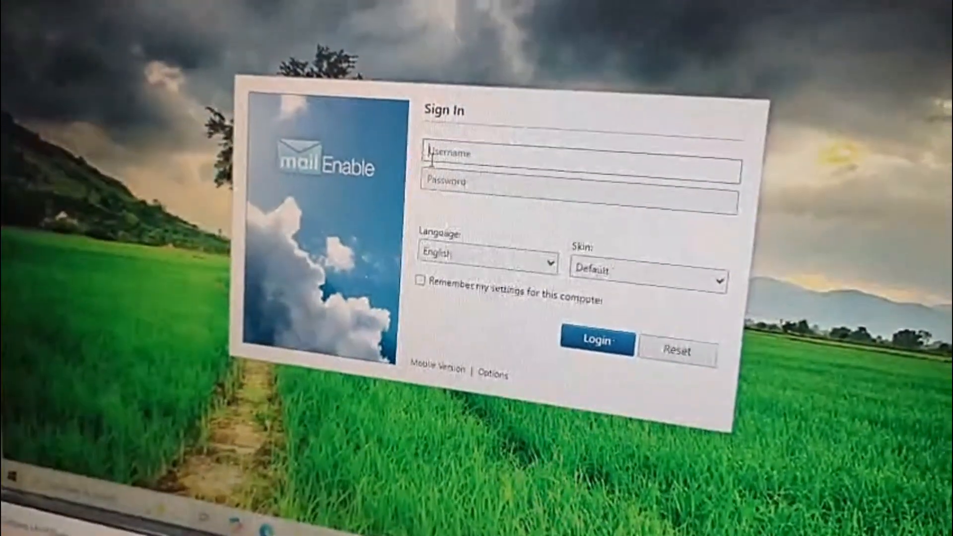
pyautogui.click(464, 227)
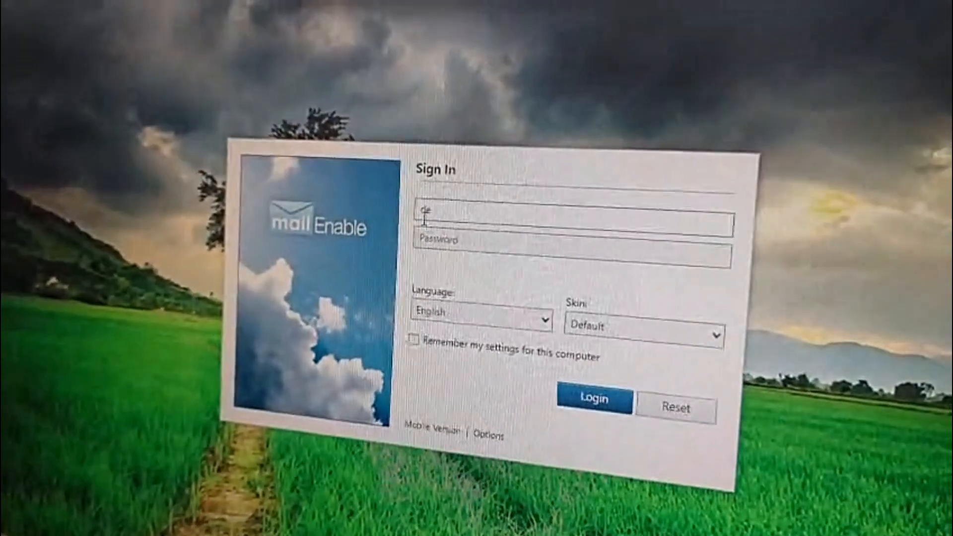
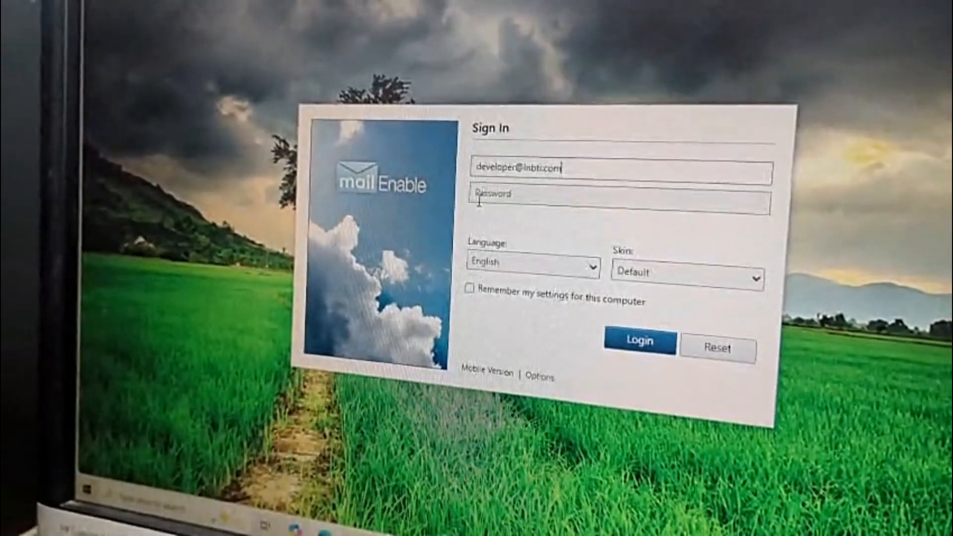
pyautogui.click(479, 201)
pyautogui.write('*****')
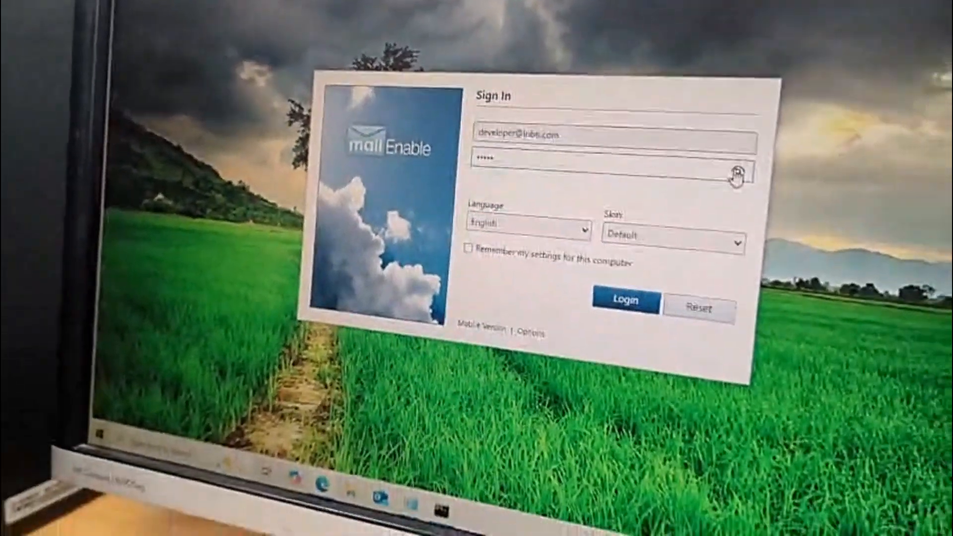
# Reveal and correct the entered password, log in to the developer mailbox and decline saving the password.
pyautogui.click(736, 173)
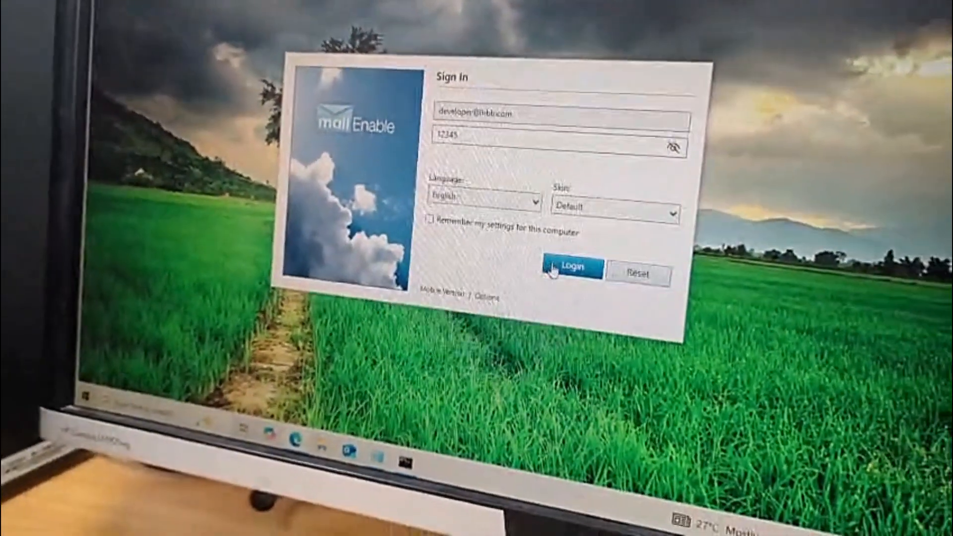
pyautogui.click(626, 300)
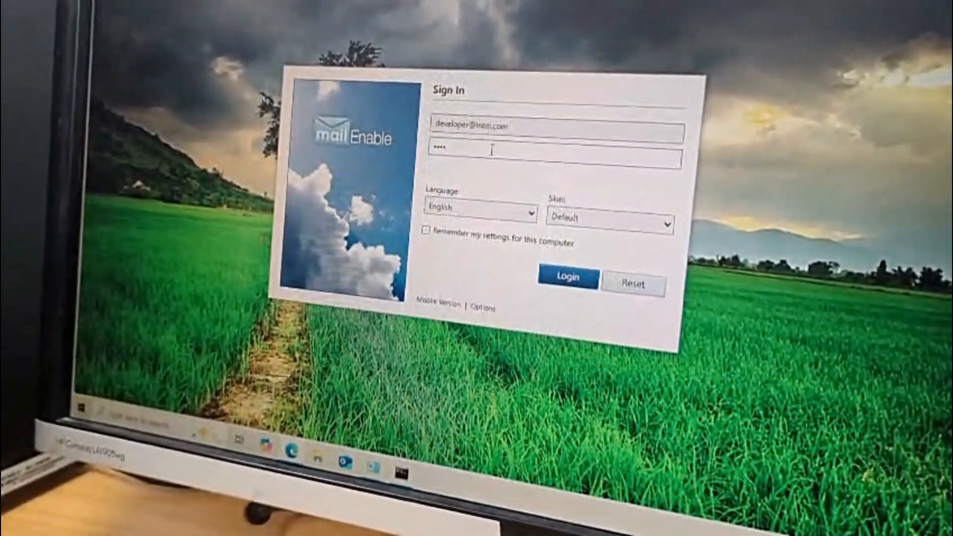
pyautogui.click(568, 276)
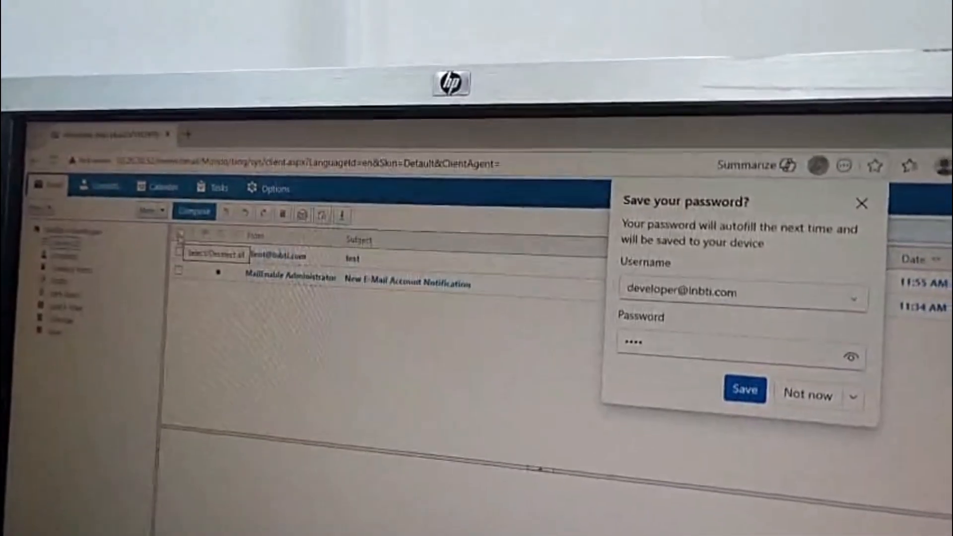
pyautogui.click(813, 395)
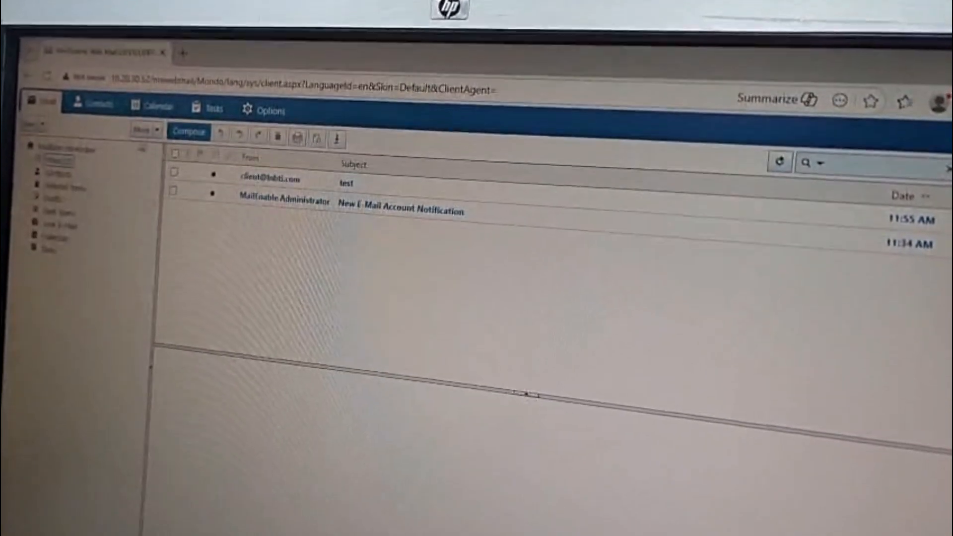